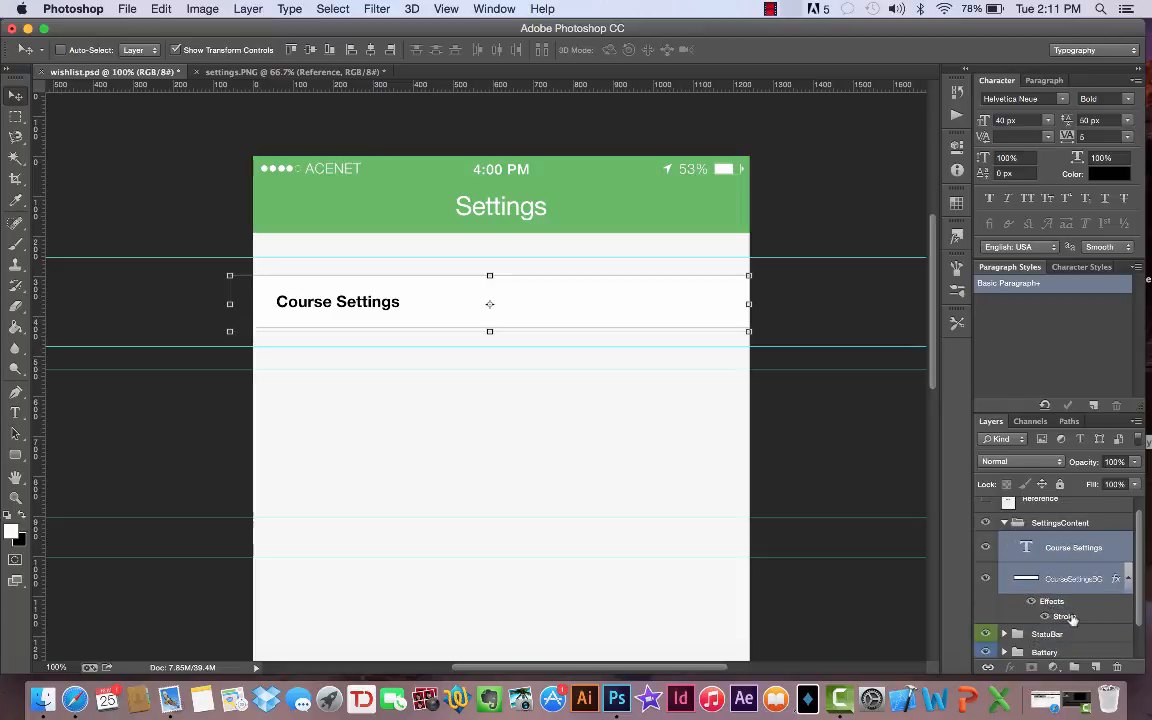
- Duplicate the SettingsContent group twice, placing one copy about 237 px lower and the second copy directly beneath the first
click(1004, 520)
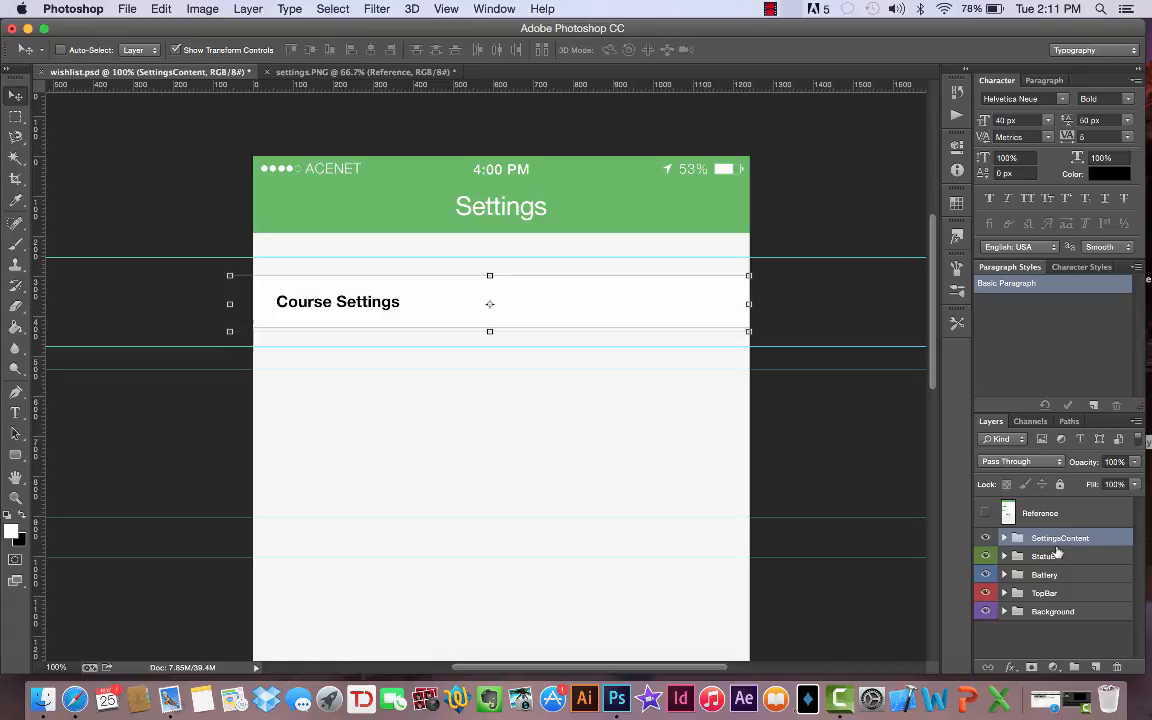
key(super+j)
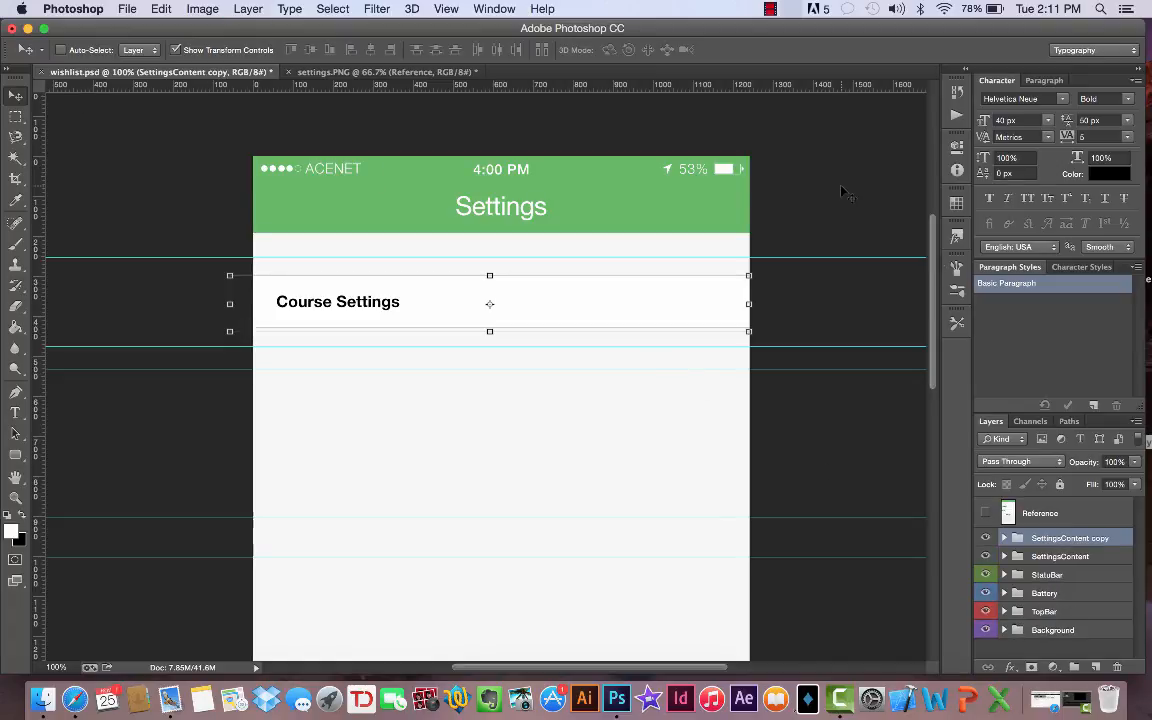
drag(841, 190, 842, 287)
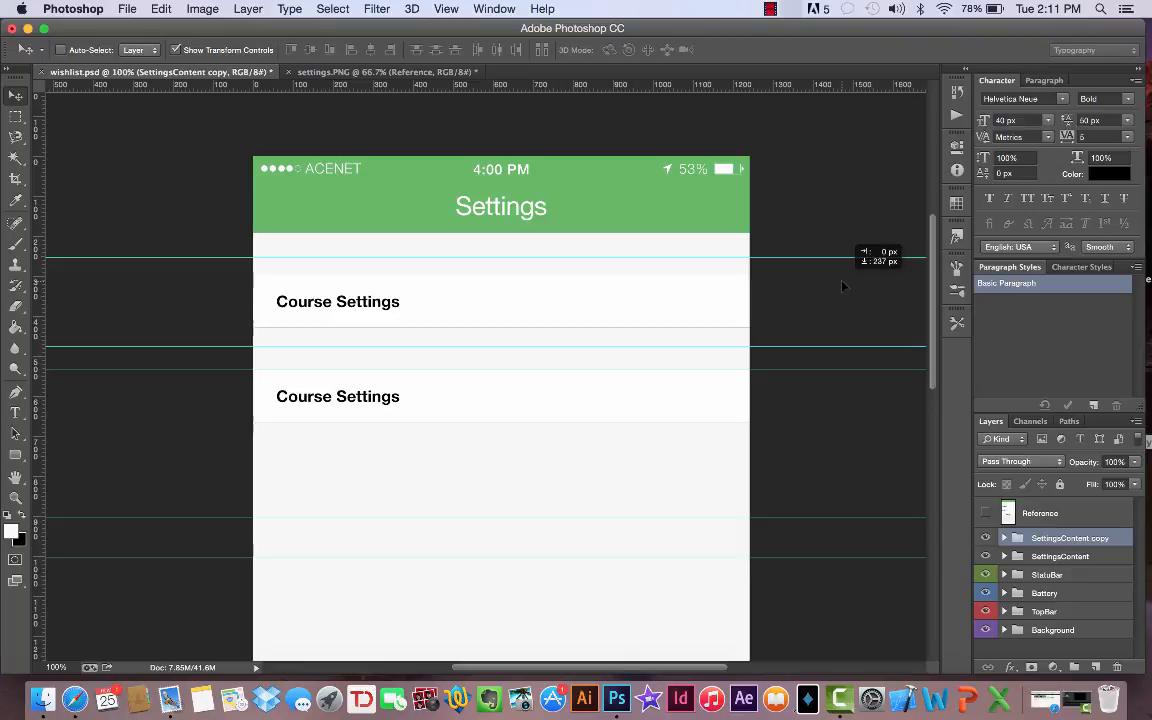
drag(842, 287, 843, 289)
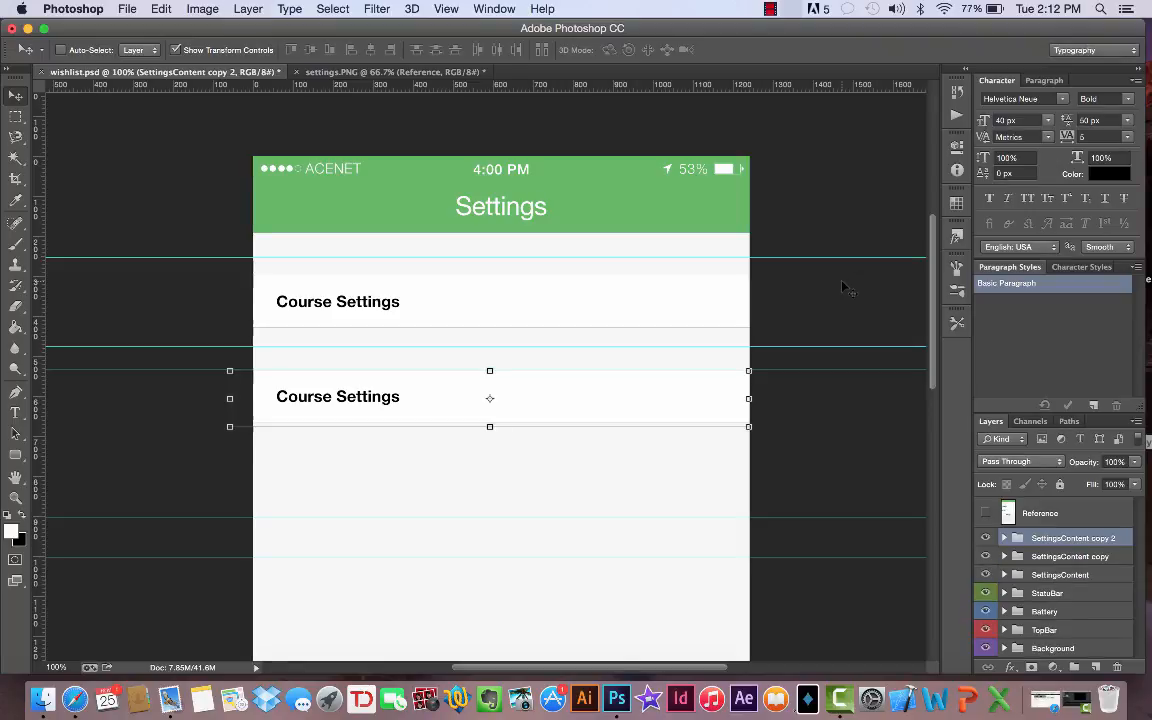
drag(797, 288, 797, 341)
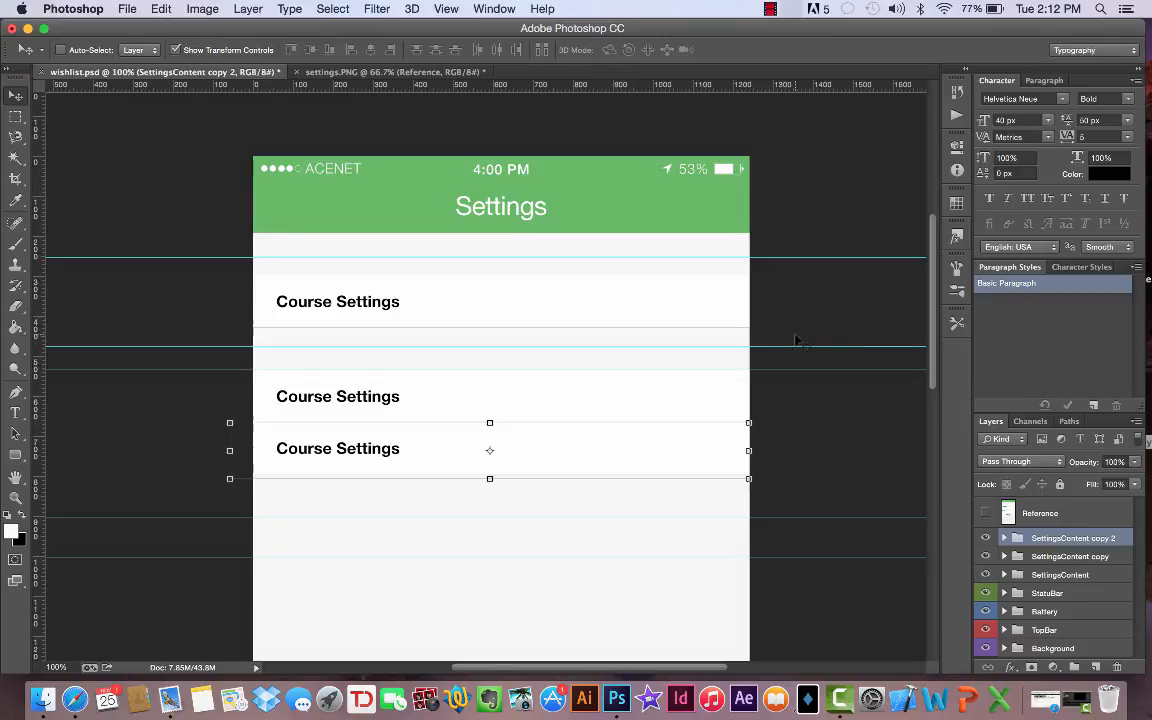
- Nudge the lowest row copy at 1000% zoom so its upper border overlaps the bottom border of the row above
click(50, 667)
text(0)
key(Return)
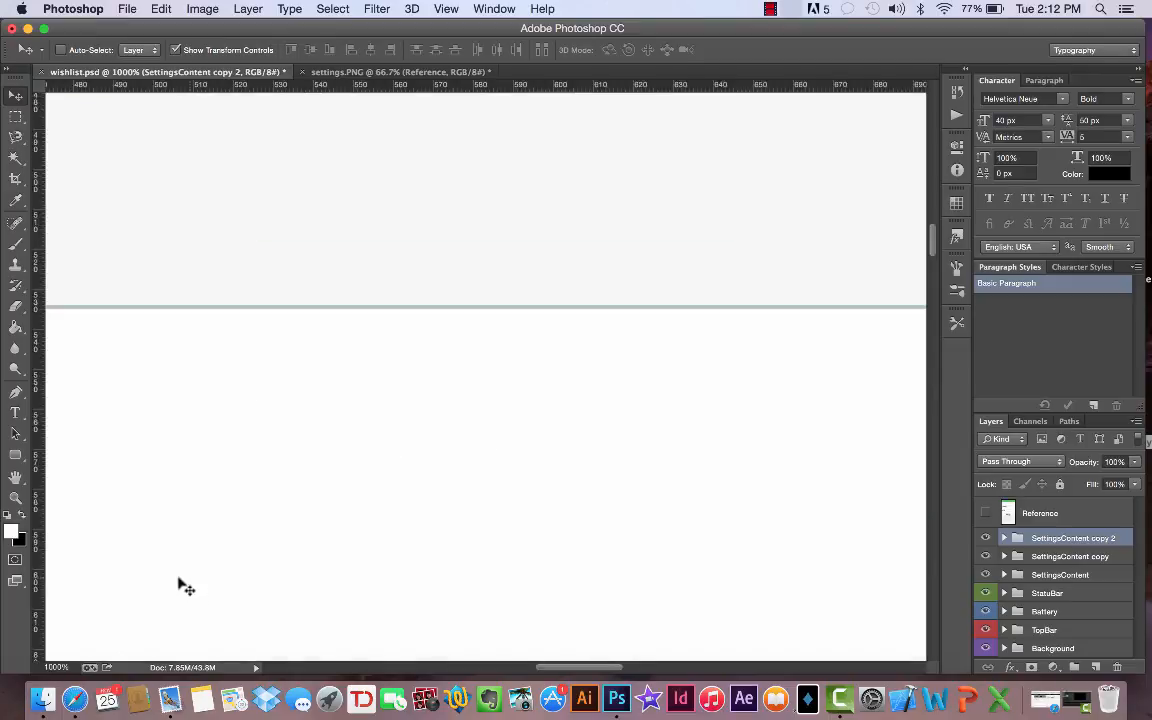
scroll(404, 388, left, 10)
scroll(404, 388, right, 5)
scroll(404, 388, up, 10)
scroll(404, 388, right, 3)
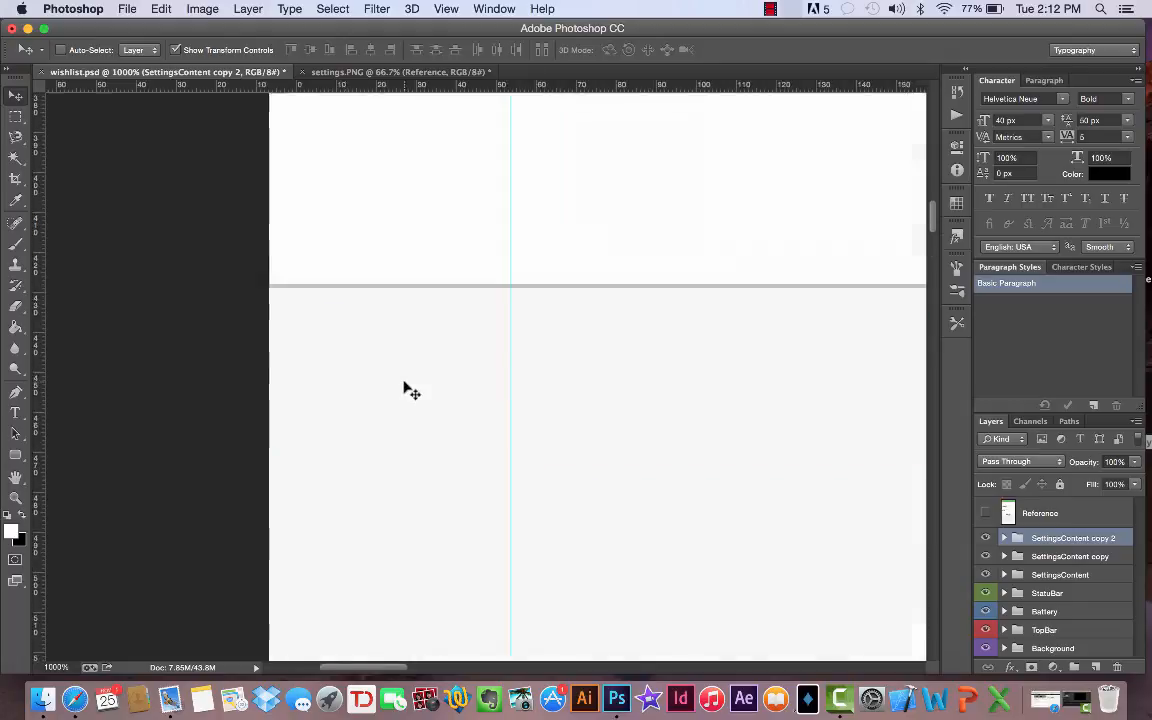
scroll(404, 382, up, 5)
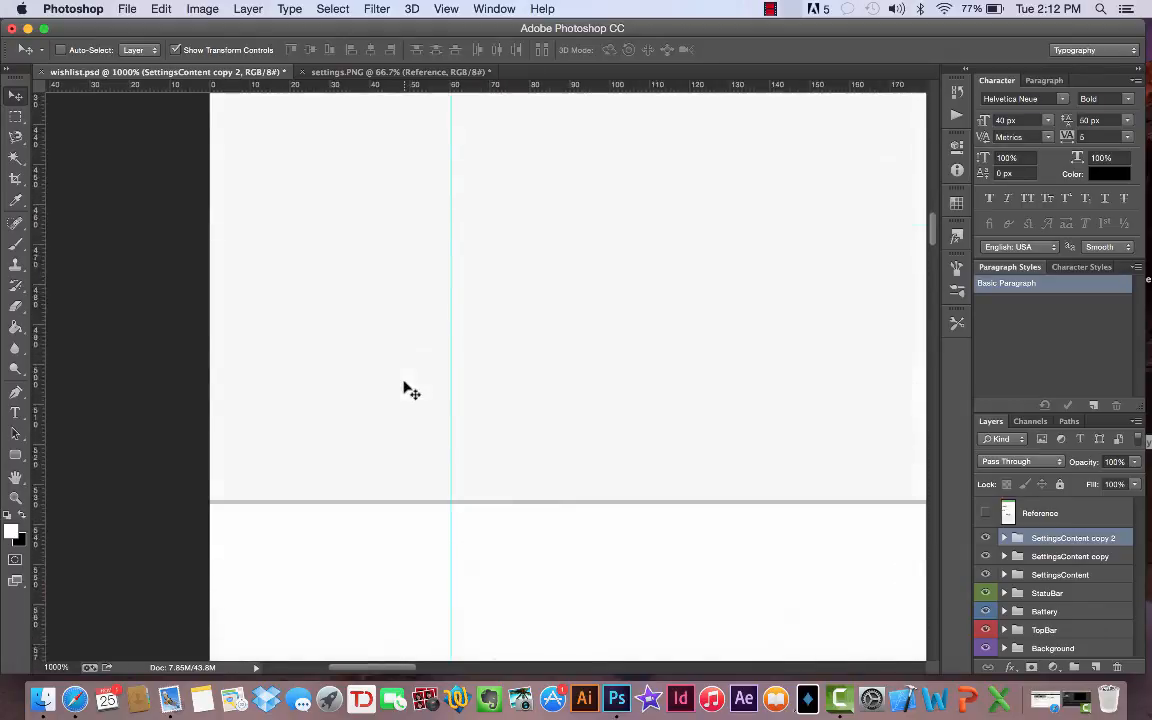
scroll(404, 382, down, 10)
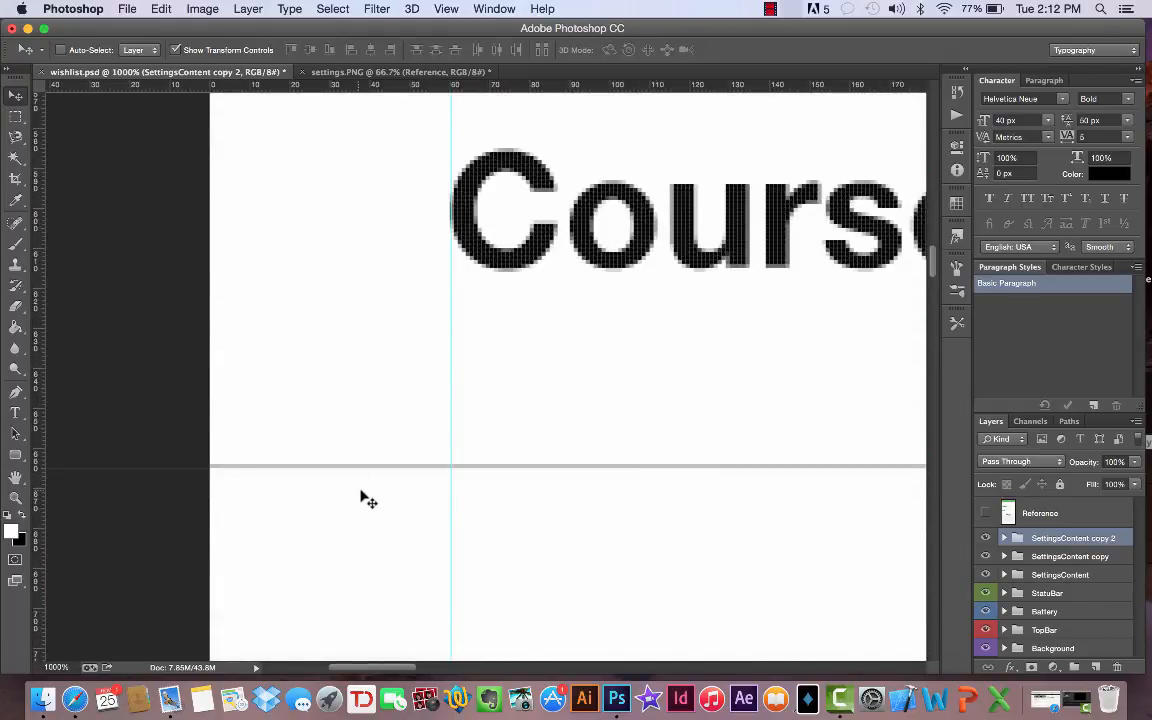
mouse_move(362, 497)
mouse_down()
mouse_move(362, 532)
mouse_move(360, 501)
mouse_up()
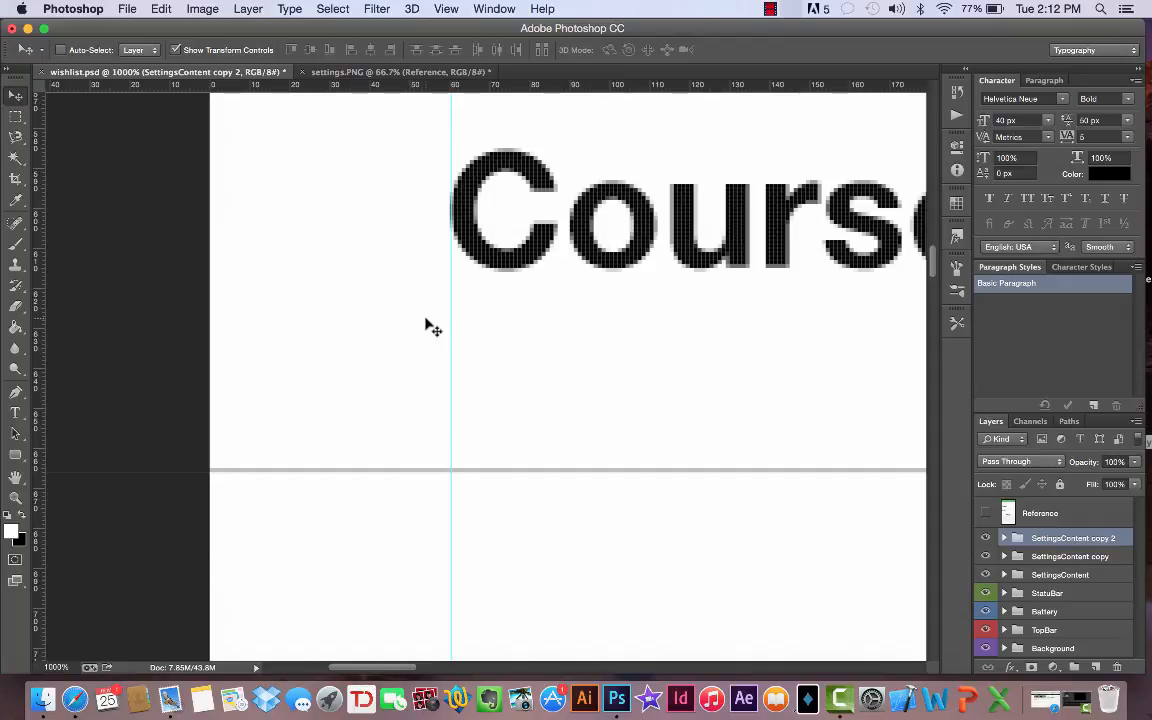
- Examine the divider between the Offline Ready Content and Downloading Content rows in settings.PNG at 200% zoom
click(400, 72)
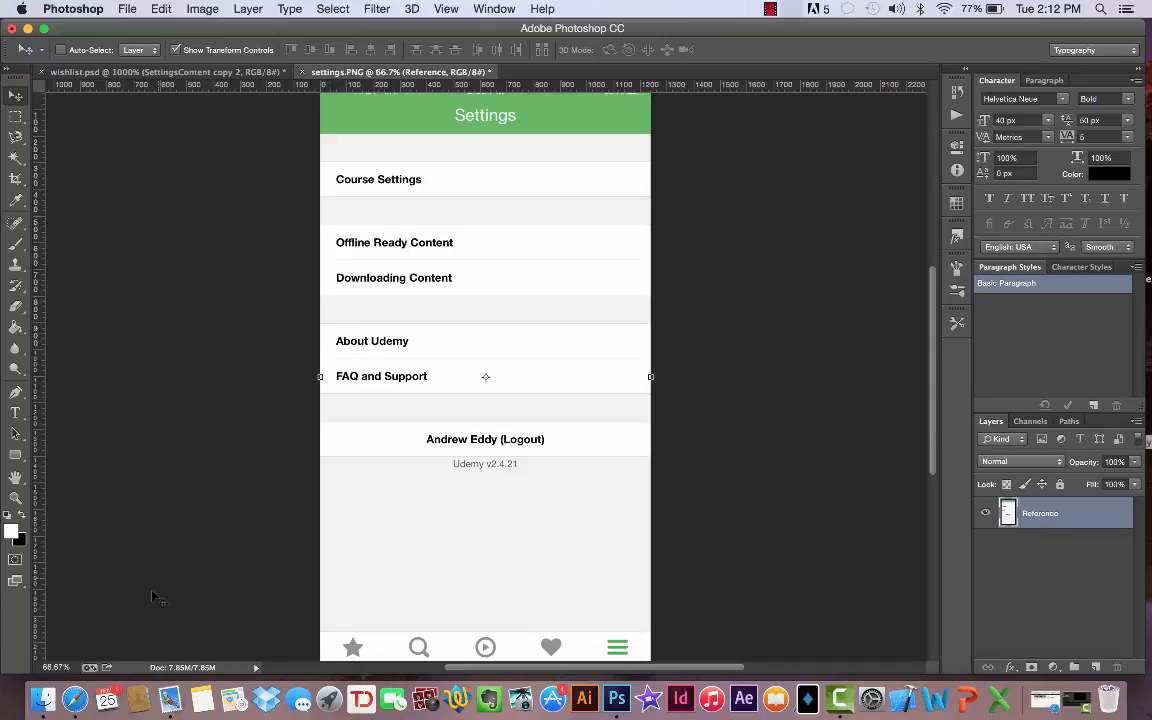
key(super+equal)
key(super+equal)
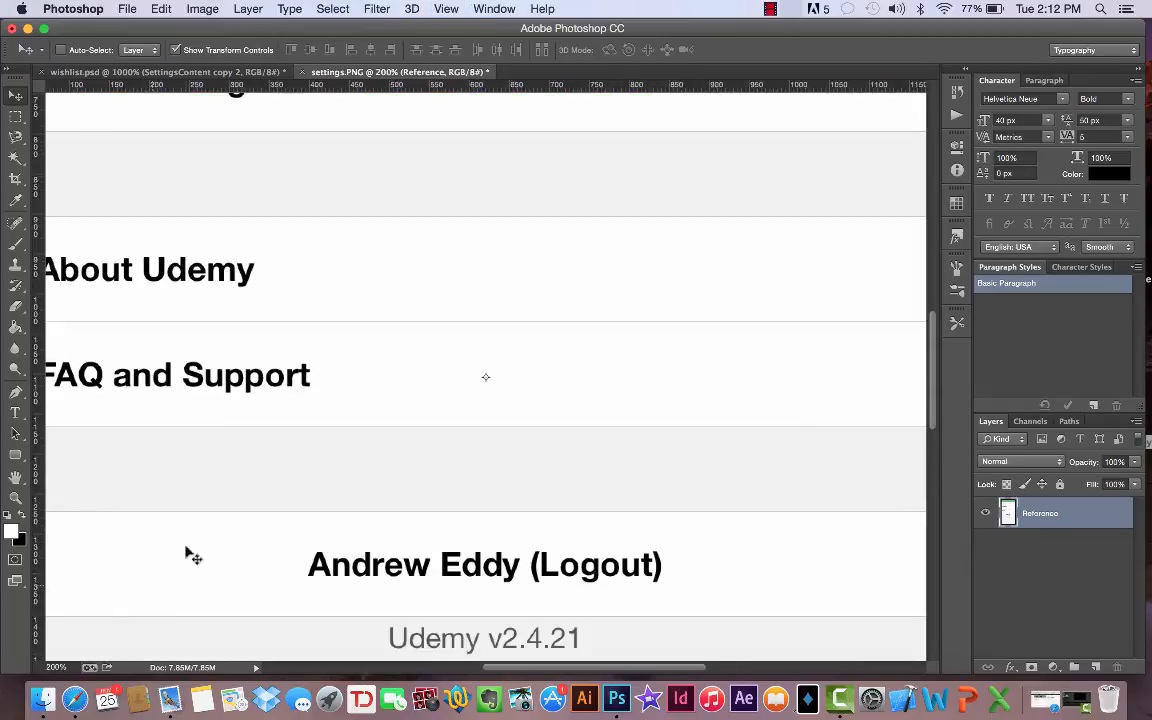
scroll(438, 318, up, 5)
scroll(438, 318, left, 3)
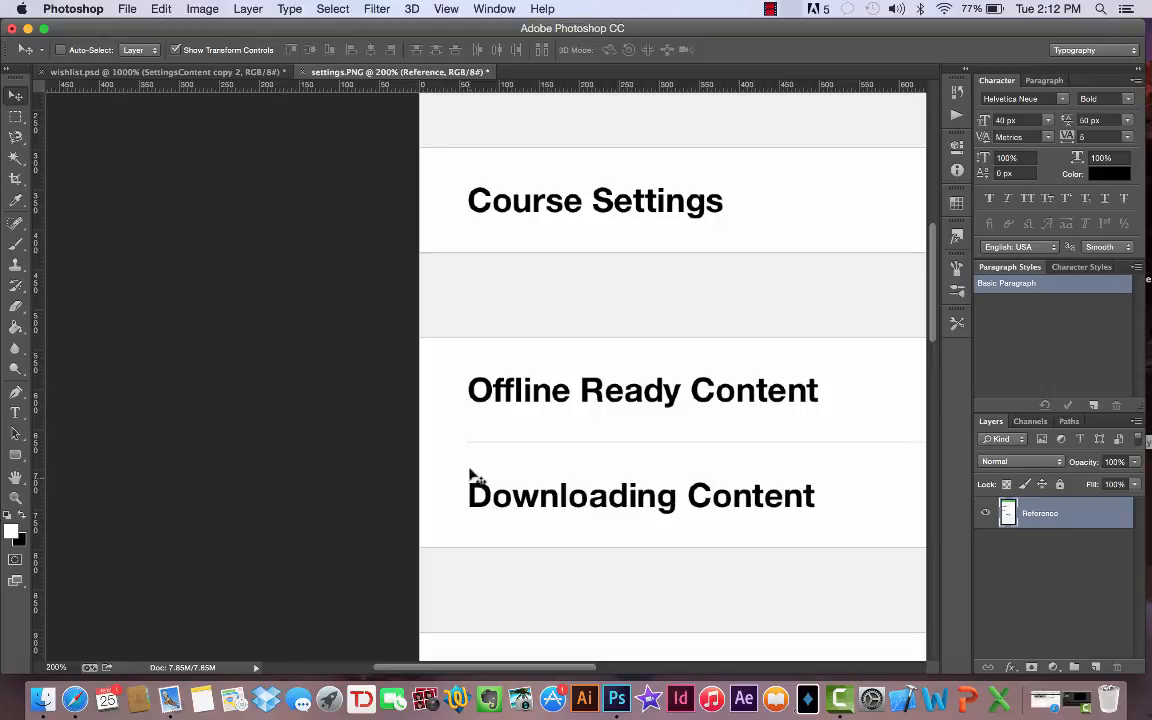
- Create a new layer named "cover" in wishlist.psd
click(210, 73)
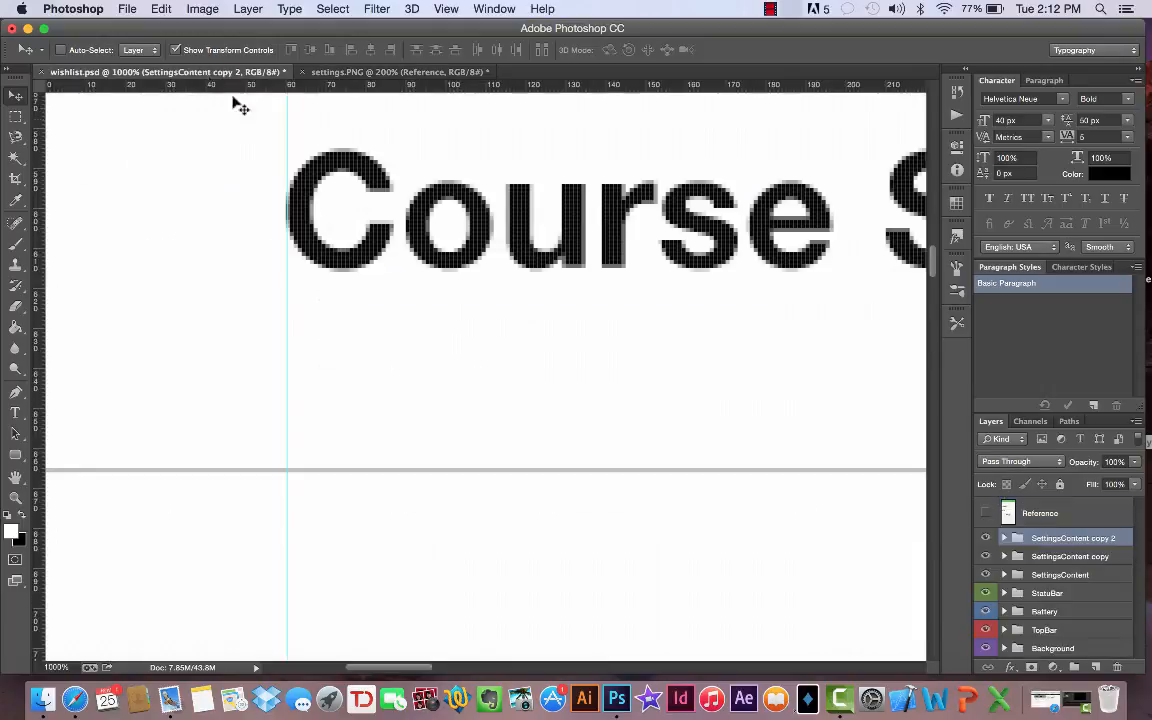
scroll(352, 267, left, 3)
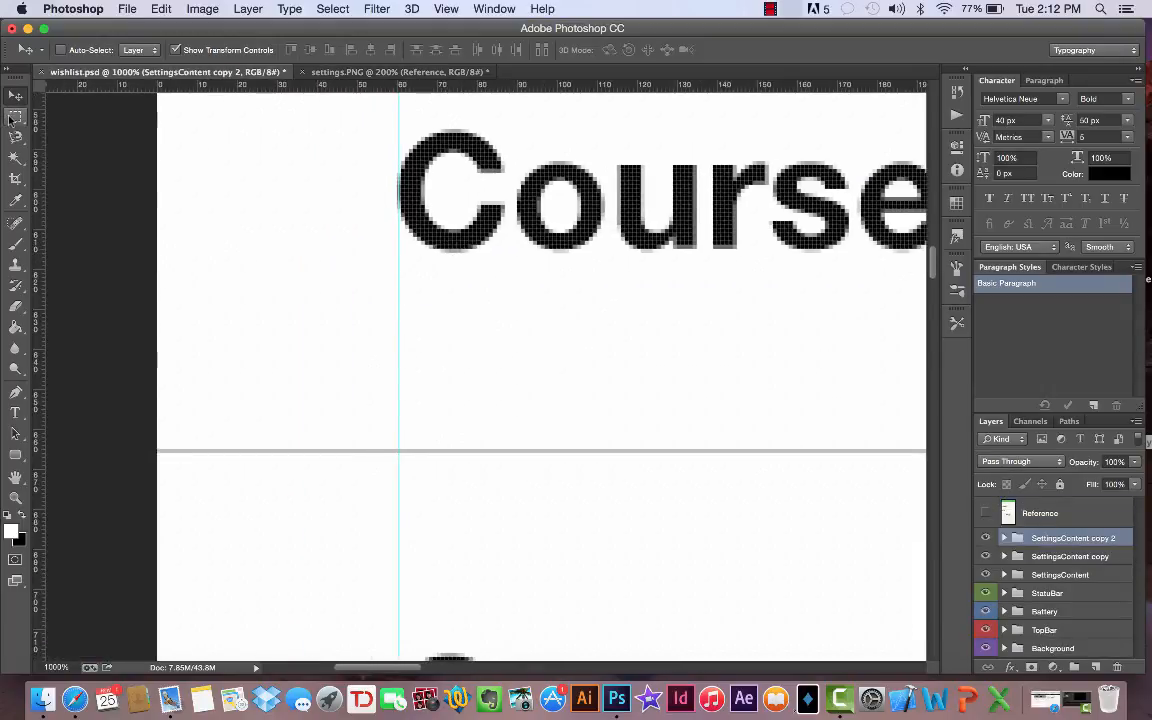
click(200, 9)
mouse_move(248, 9)
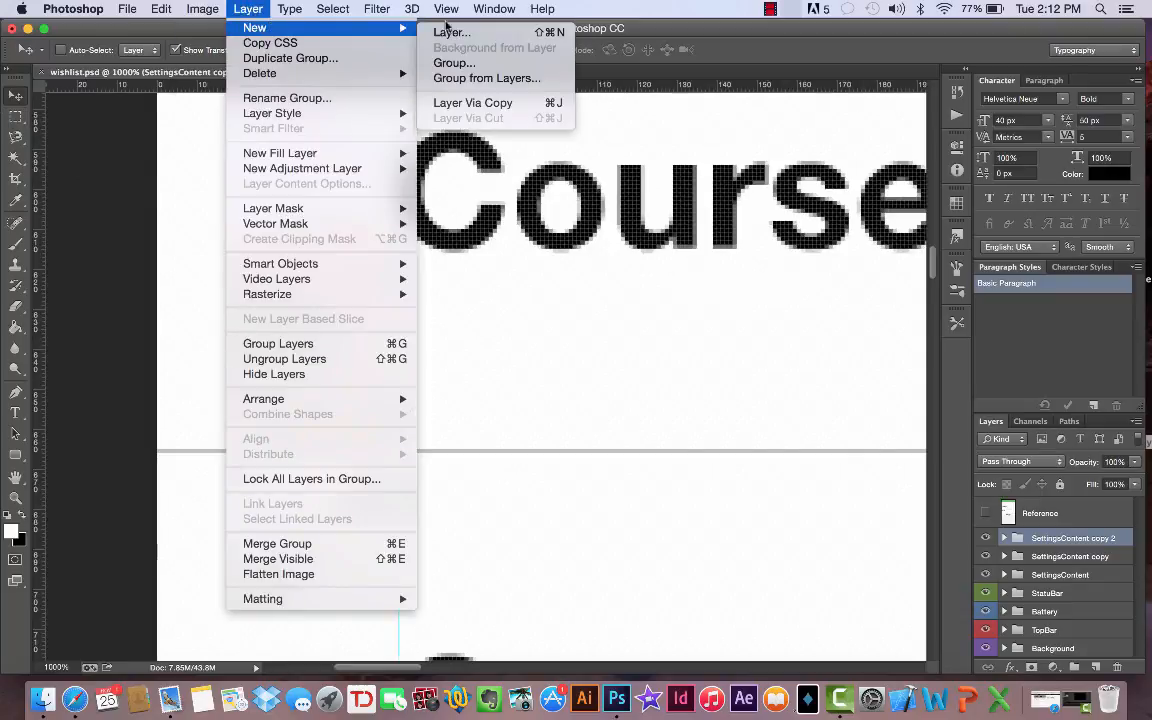
click(445, 31)
text(cover)
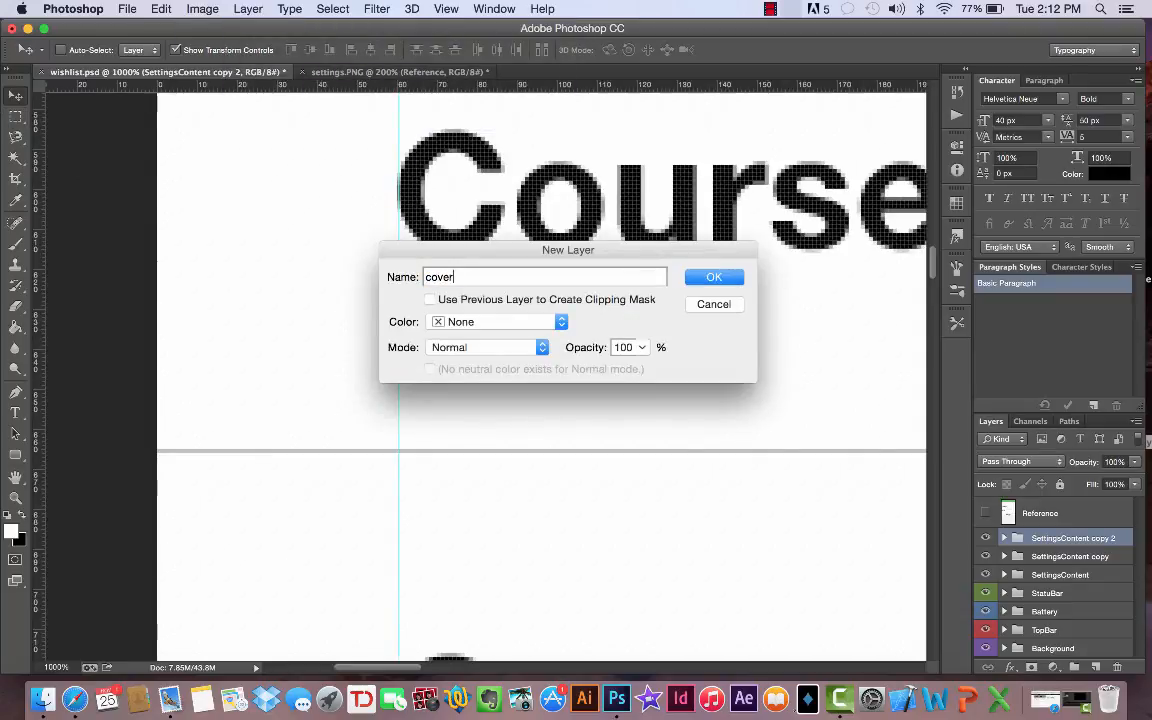
key(Return)
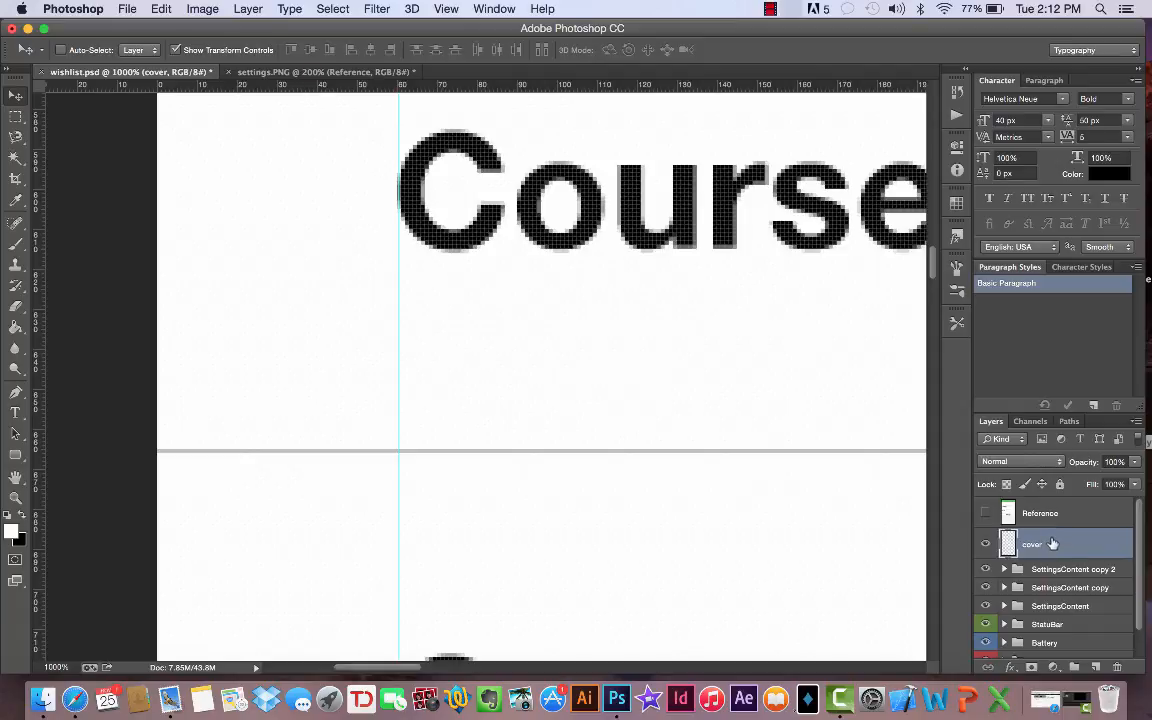
- Move the cover layer into the SettingsContent copy 2 group, above its Course Settings text layer
key(Delete)
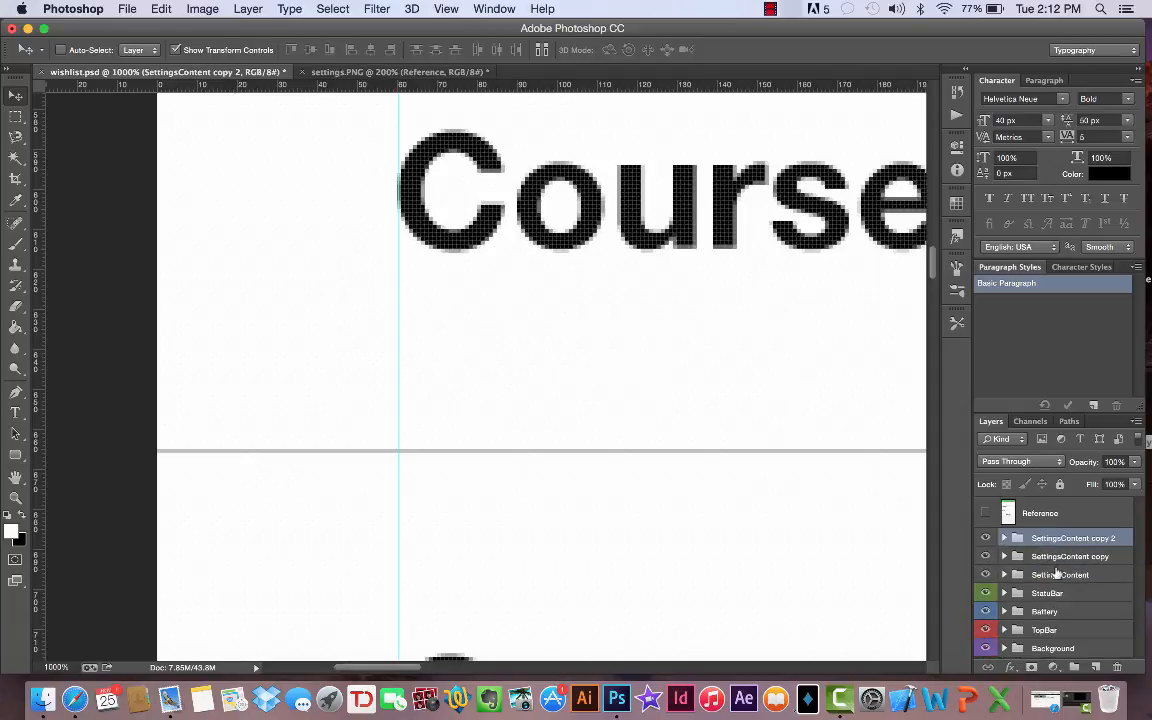
click(1004, 538)
scroll(1057, 600, down, 2)
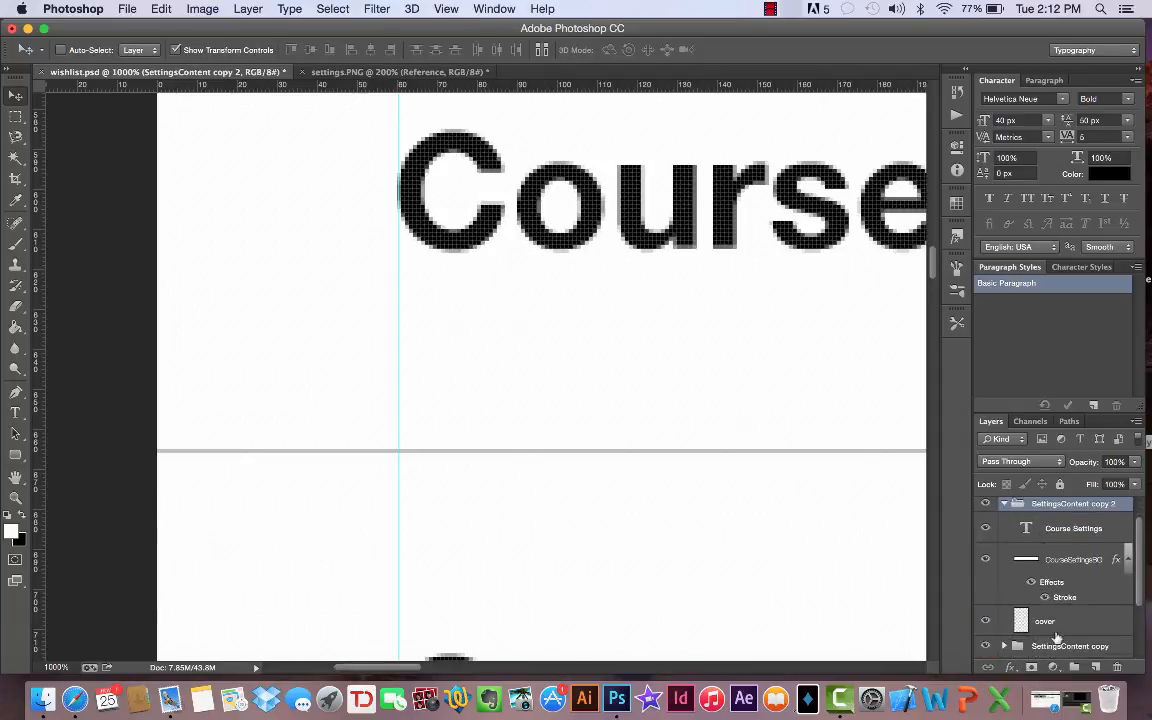
drag(1068, 624, 1061, 512)
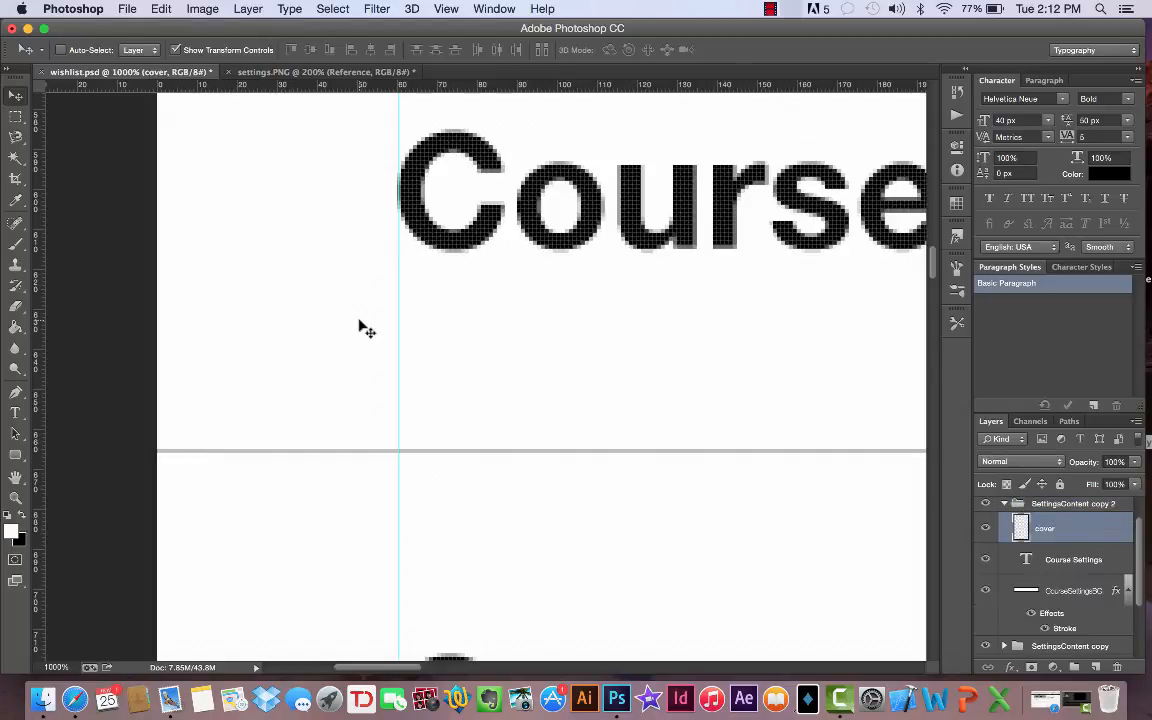
- Cover the divider from the canvas's left edge to the vertical guide with a white (ffffff) filled rectangular selection, then deselect
click(16, 116)
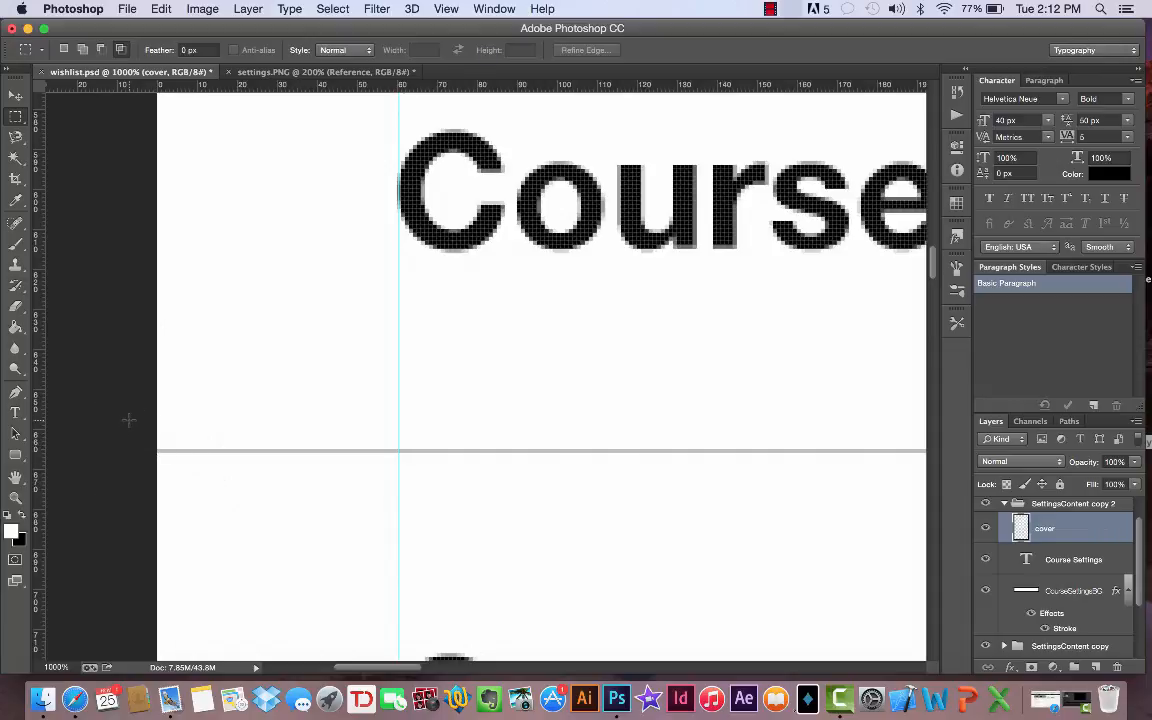
drag(129, 423, 397, 470)
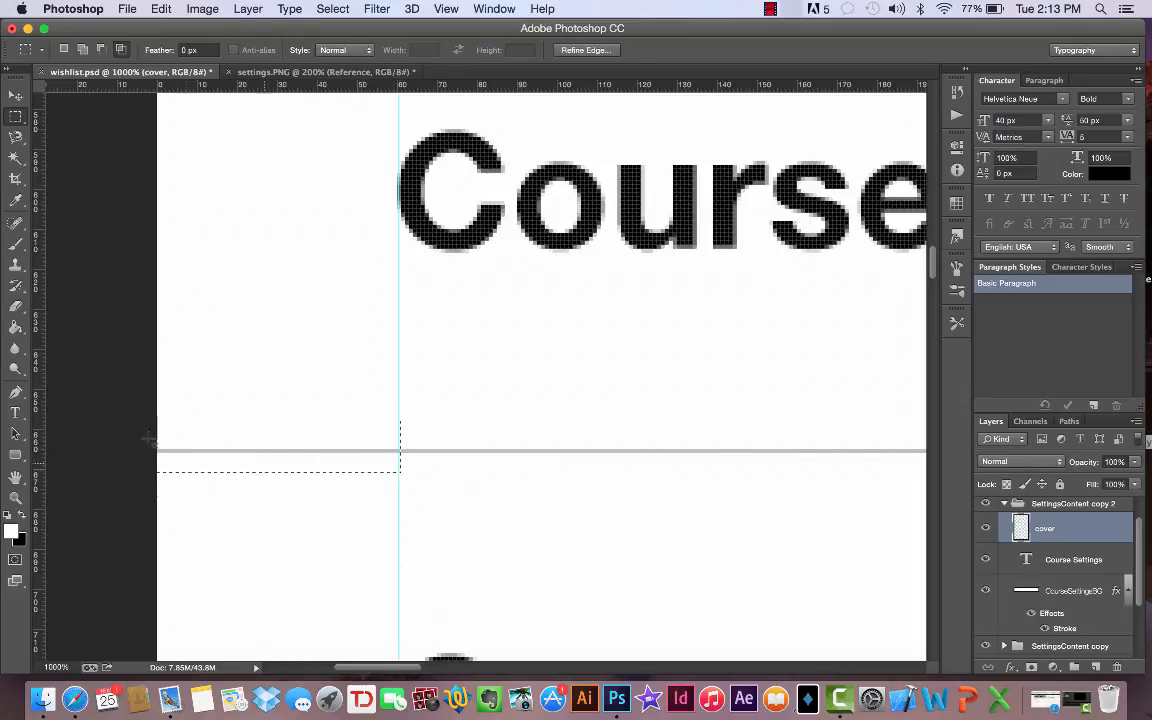
click(14, 322)
click(11, 533)
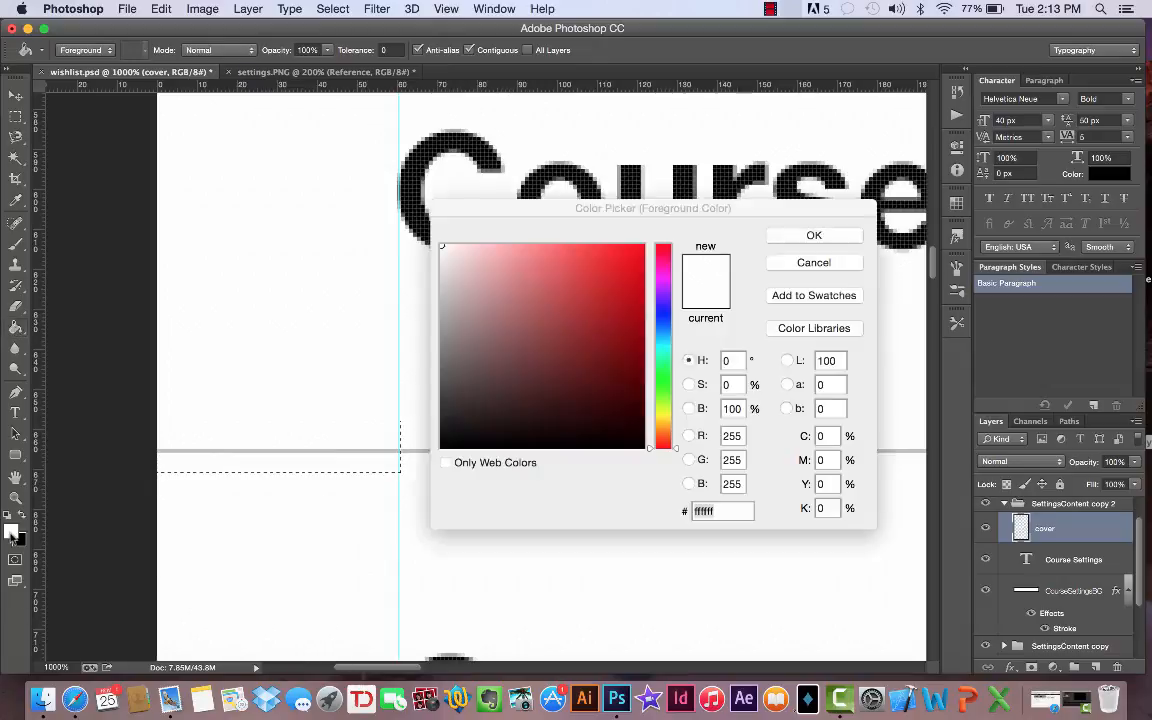
click(832, 235)
click(358, 458)
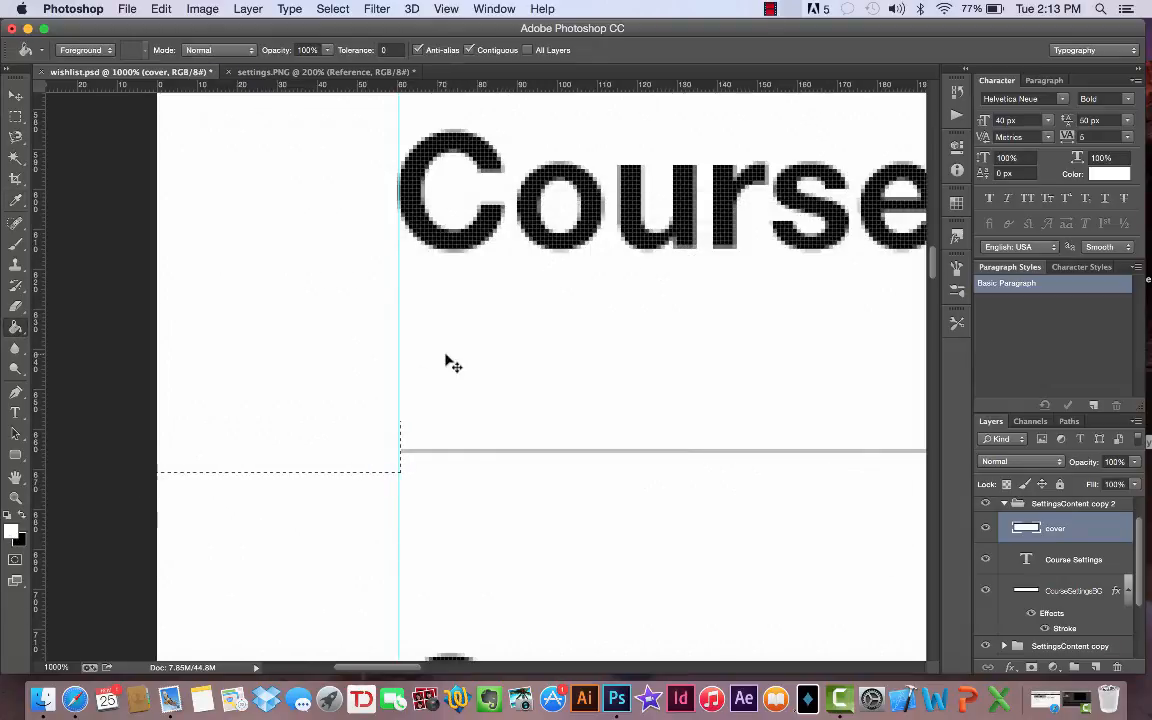
key(super+d)
- Compare the shortened divider and row layout at 200% zoom with settings.PNG
scroll(454, 363, up, 2)
scroll(454, 363, down, 5)
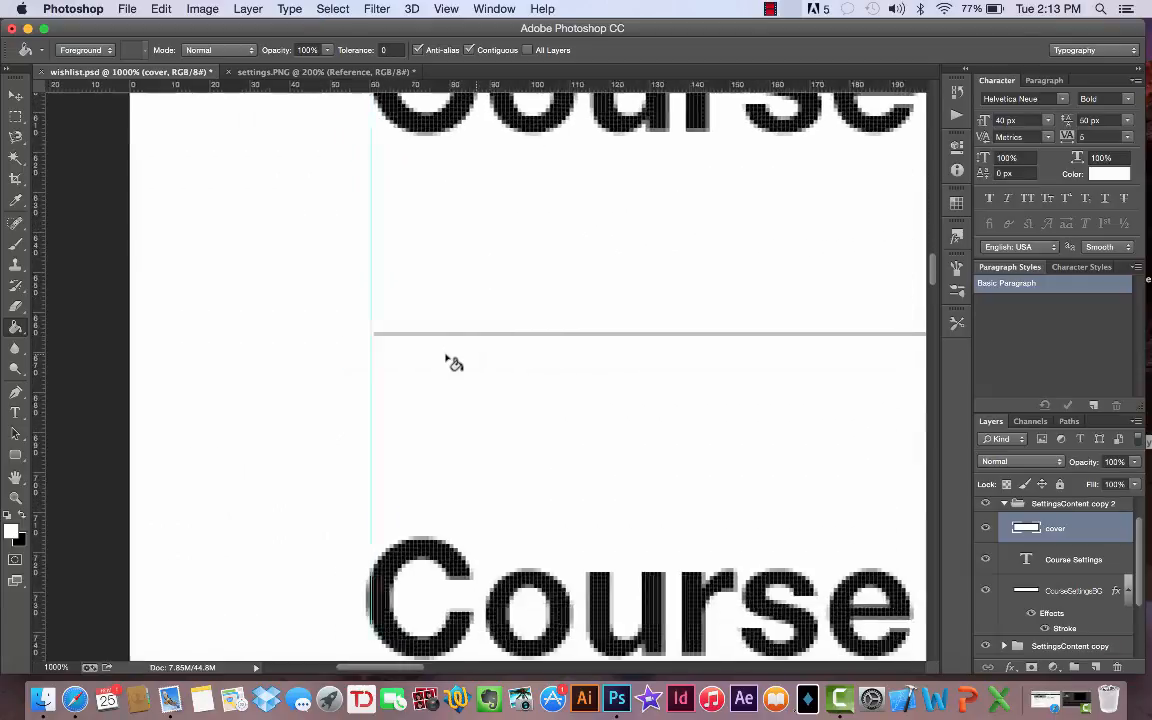
scroll(454, 363, left, 5)
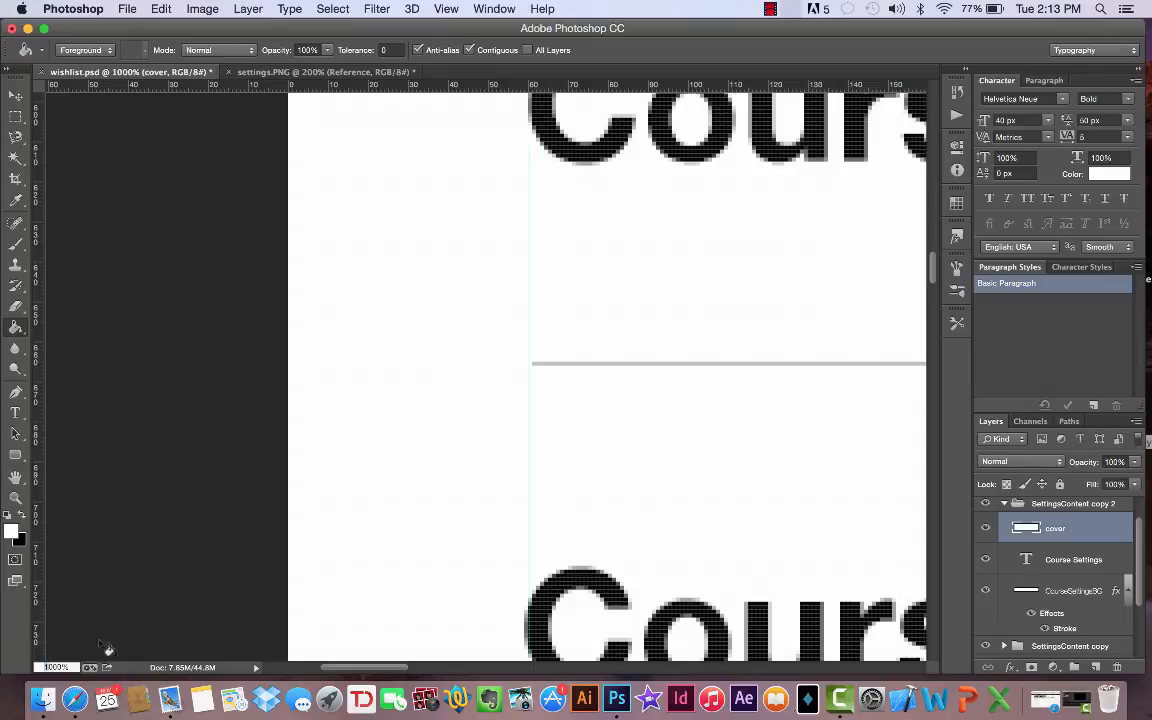
click(52, 667)
text(200)
key(Return)
scroll(373, 527, right, 3)
scroll(373, 527, up, 2)
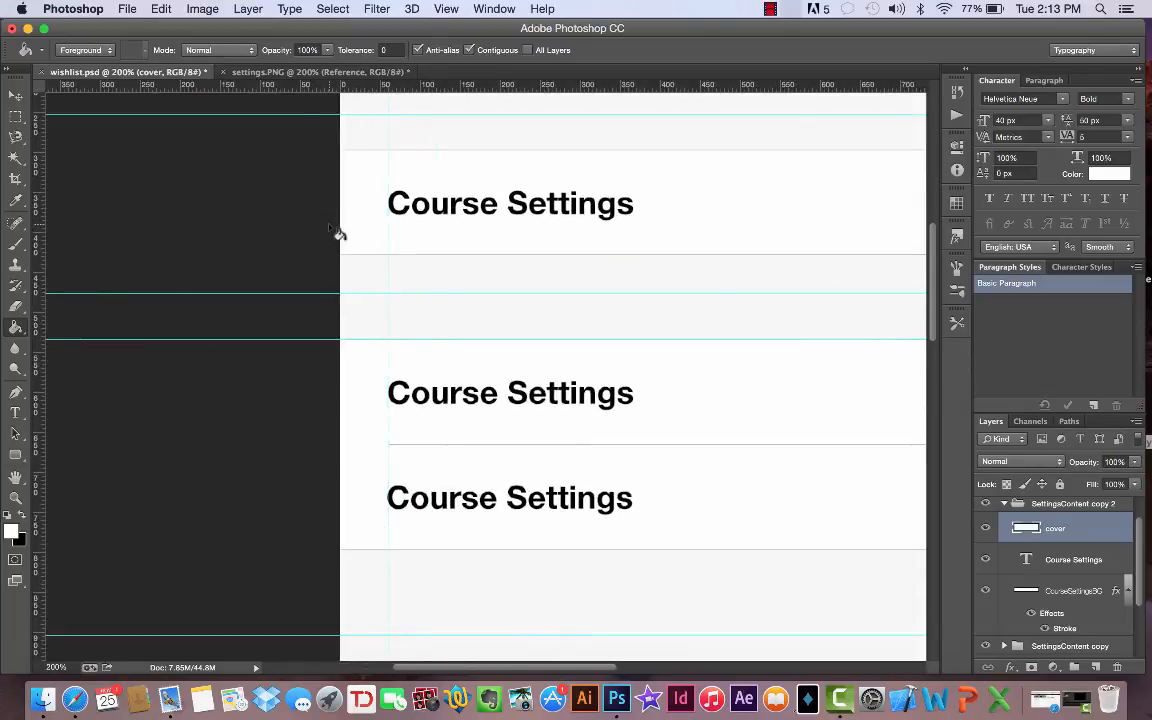
click(300, 72)
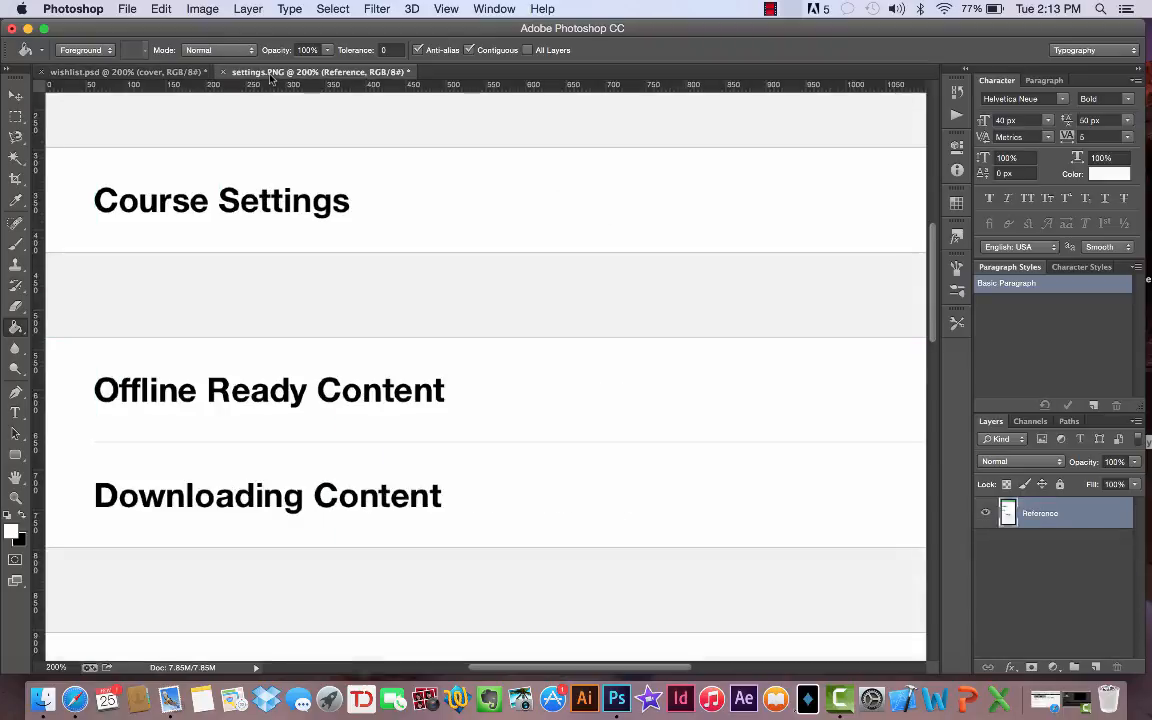
- Replace the second row's Course Settings text in wishlist.psd with "Ofline Redi Content"
click(118, 72)
click(15, 412)
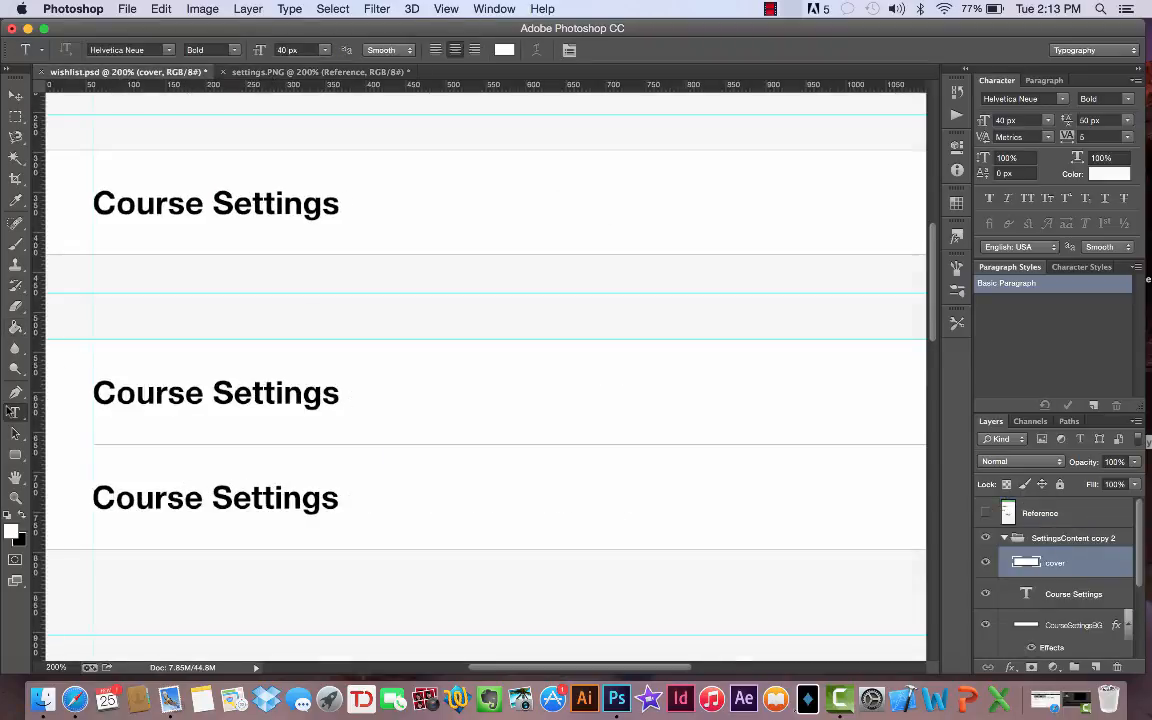
click(187, 386)
triple_click(187, 386)
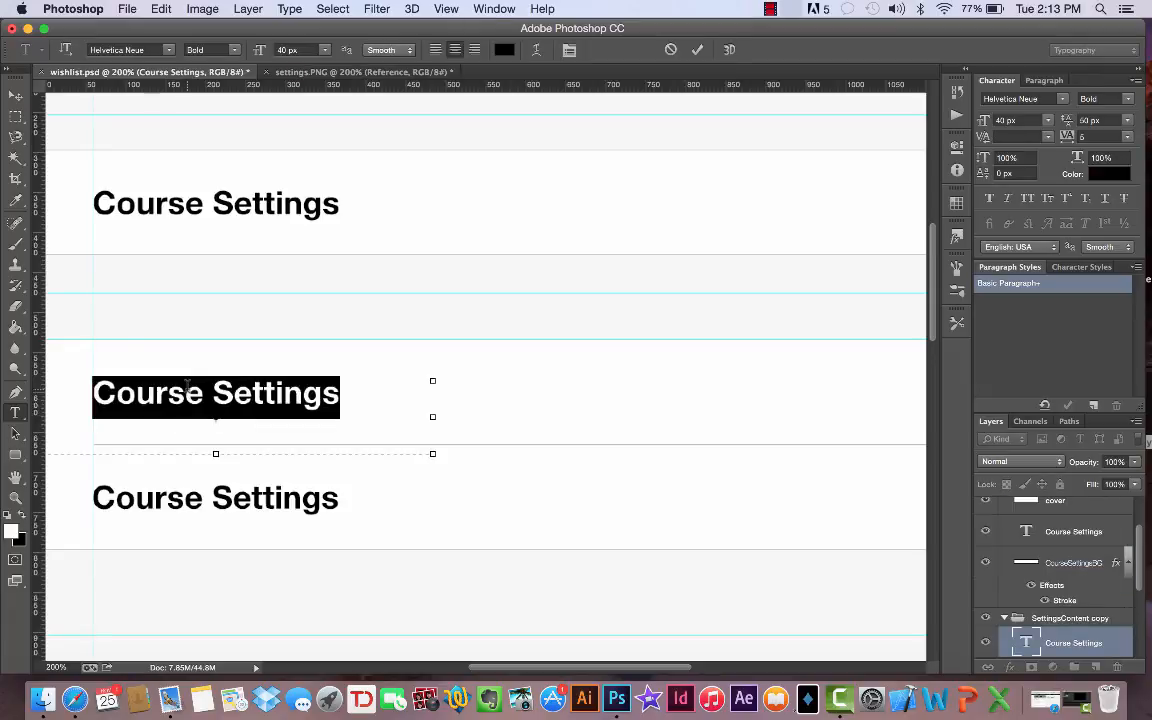
text(Ofline R)
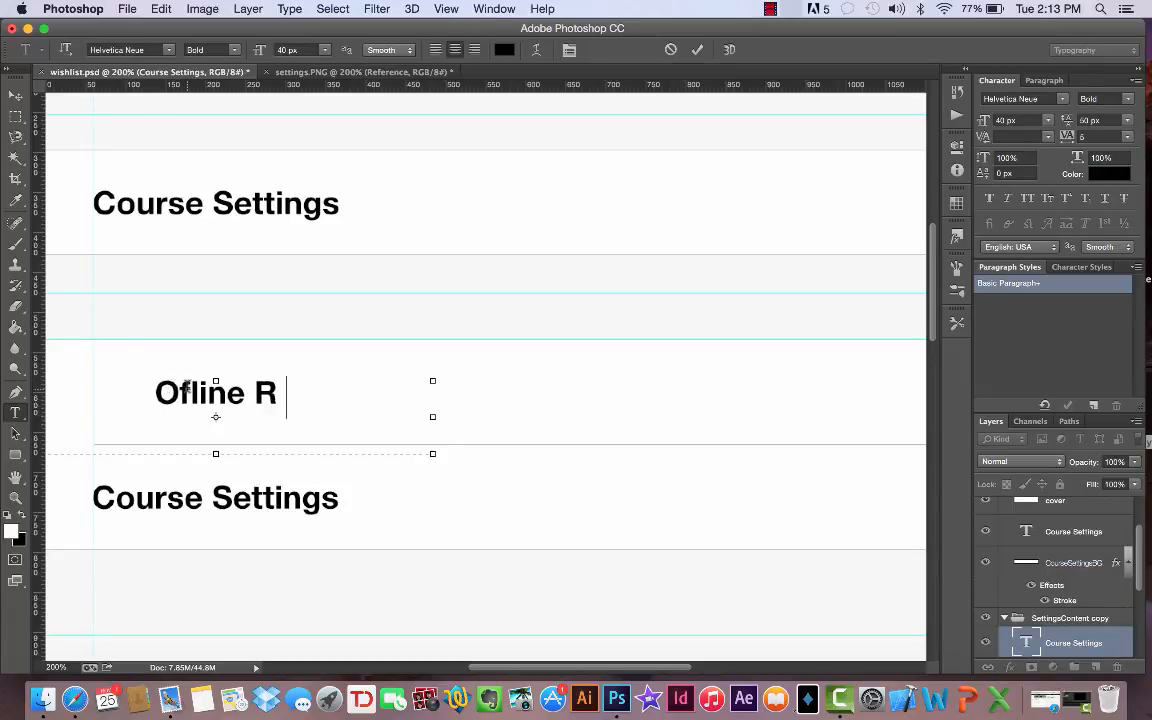
text(edi Content)
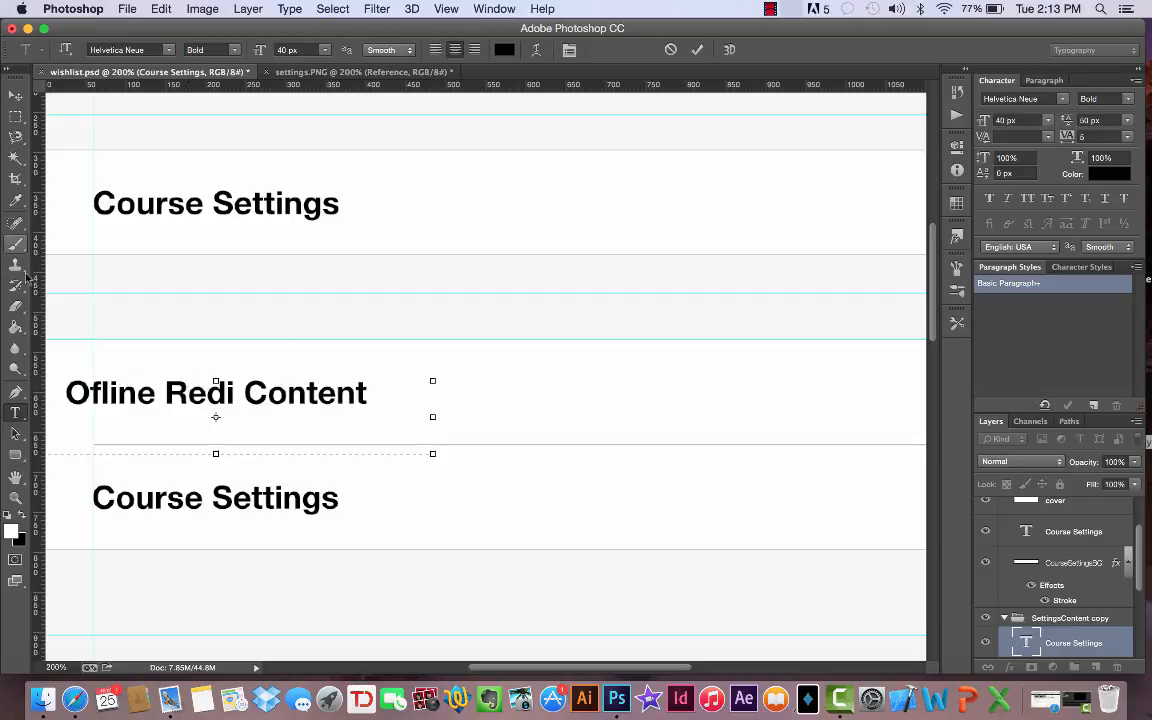
click(14, 413)
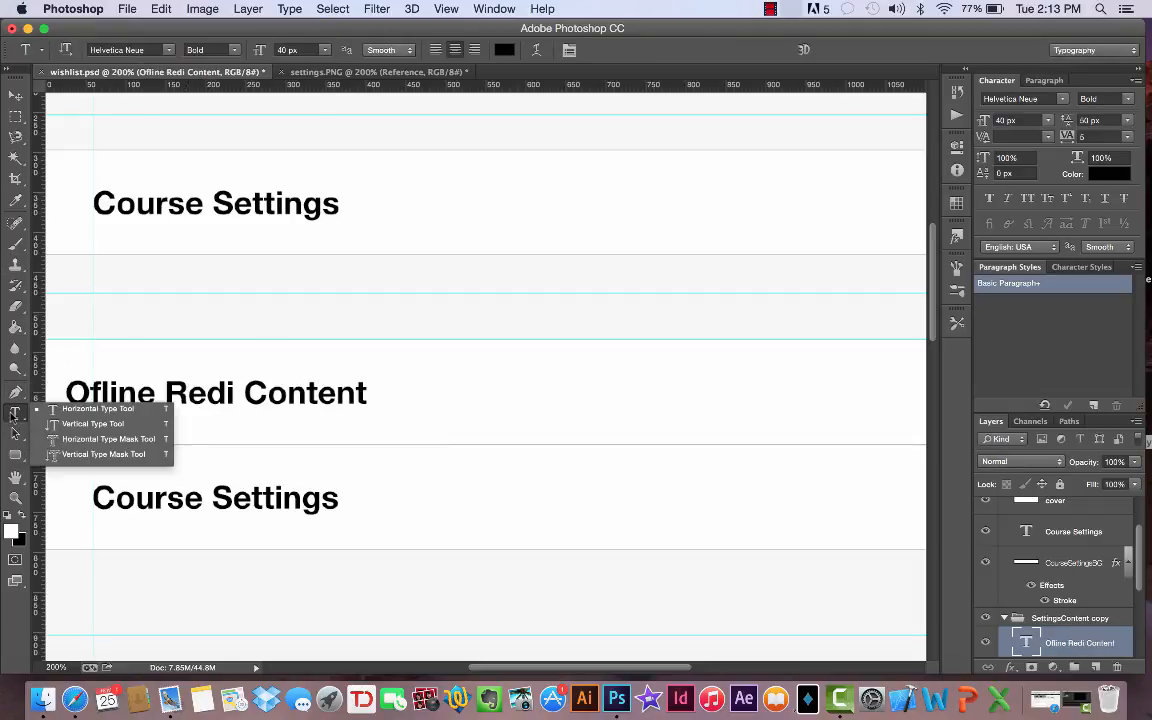
- Replace the third row's Course Settings text in wishlist.psd with "Downloading Content", following the settings.PNG reference
click(139, 485)
click(140, 494)
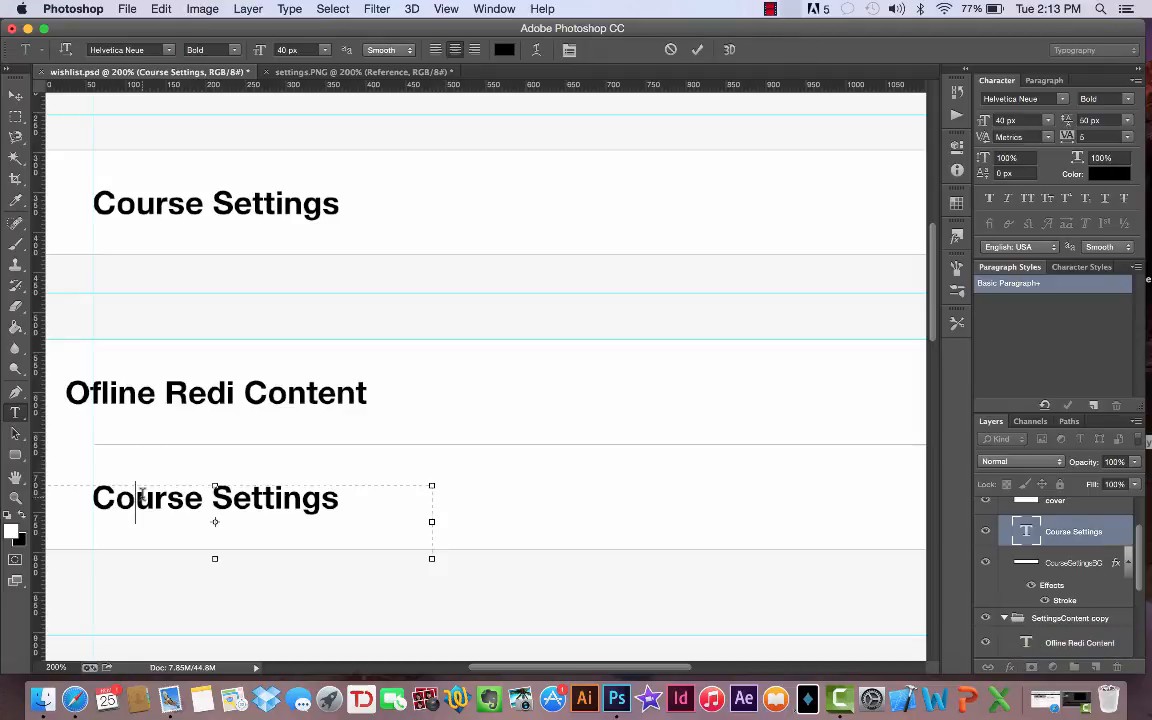
click(340, 72)
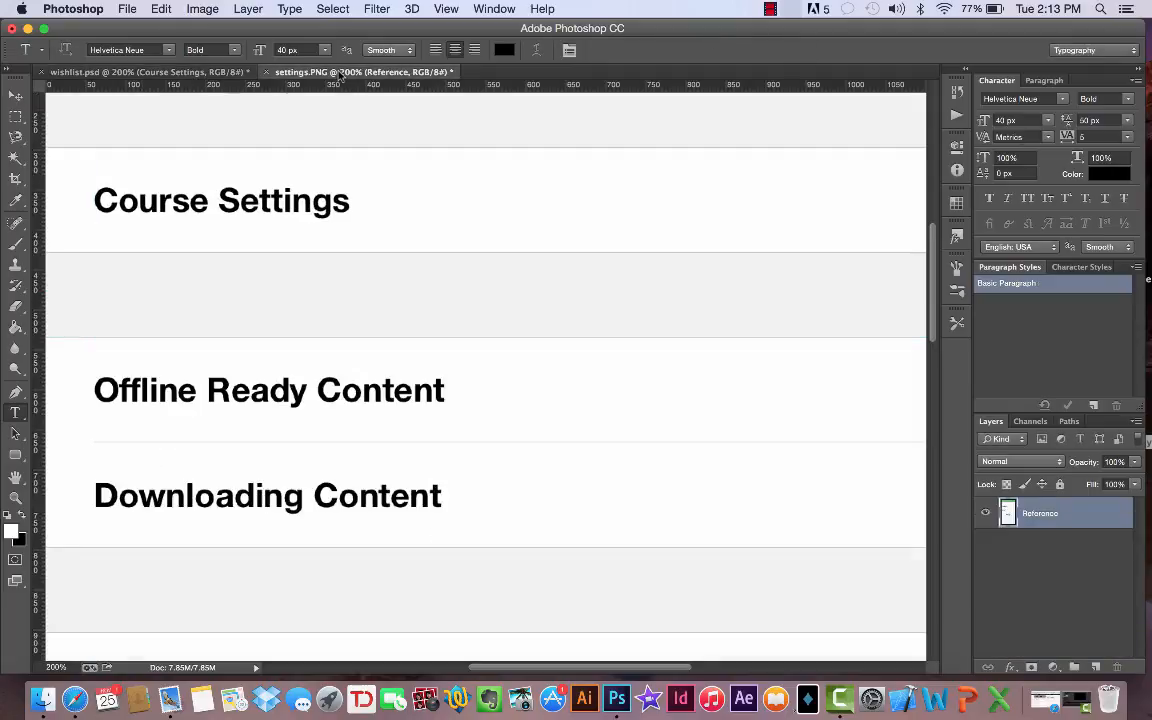
click(172, 73)
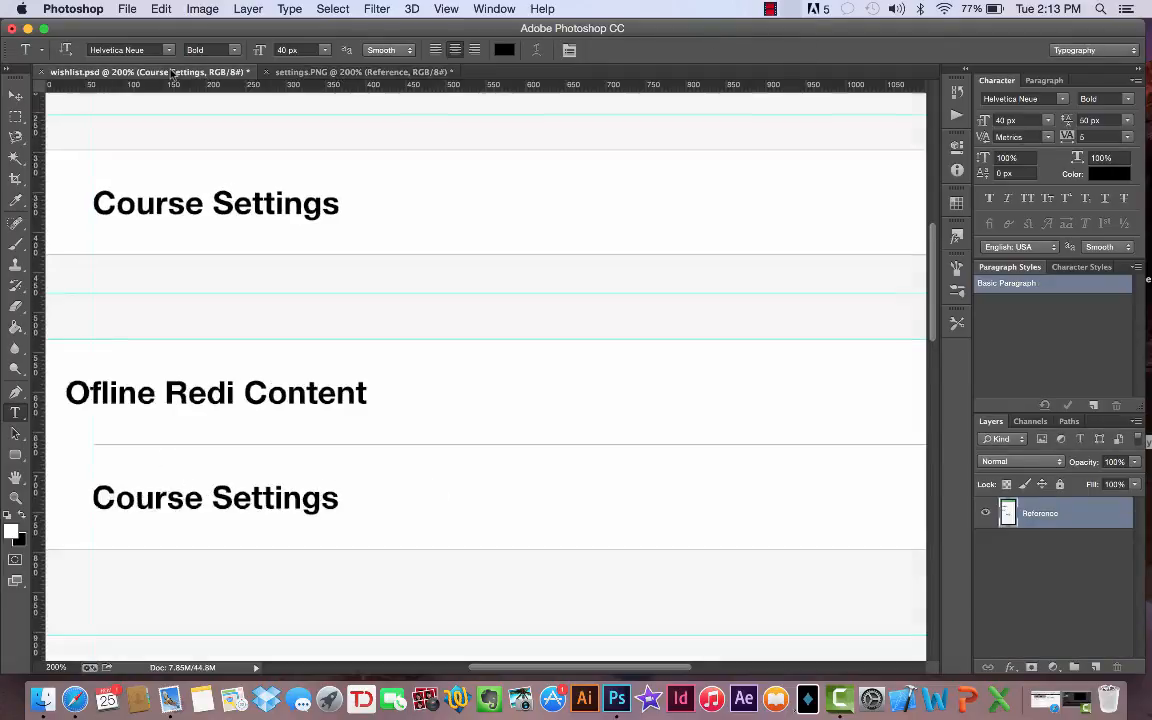
triple_click(190, 500)
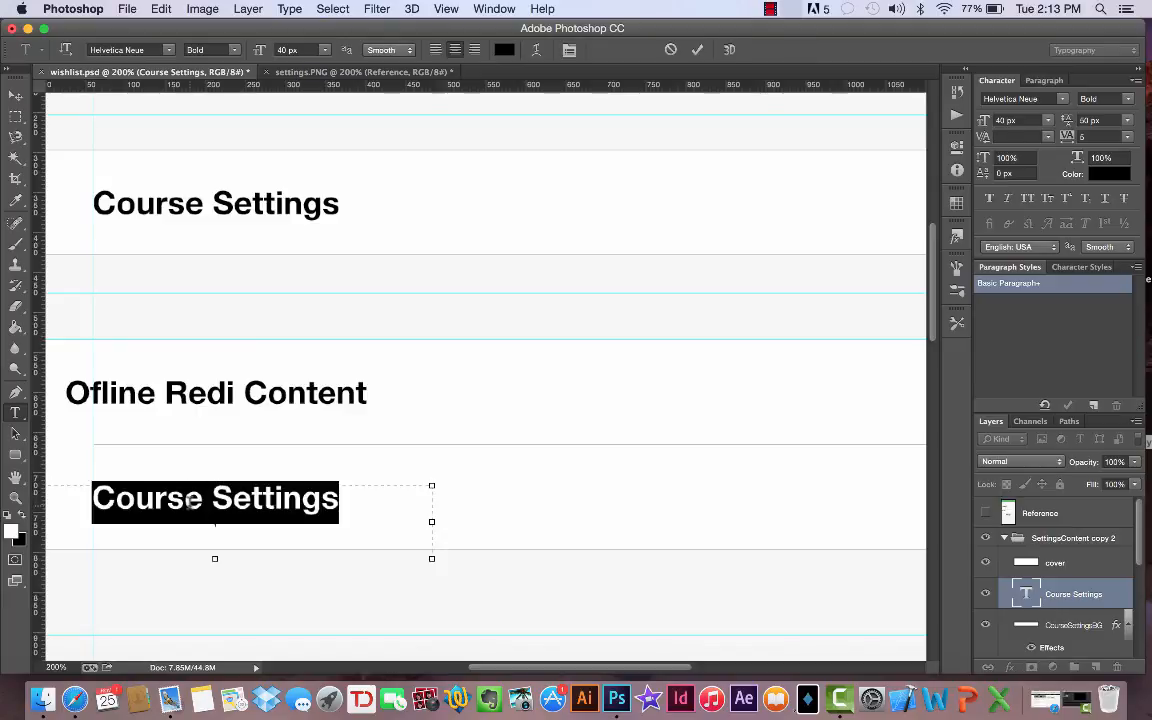
text(Downloading Content)
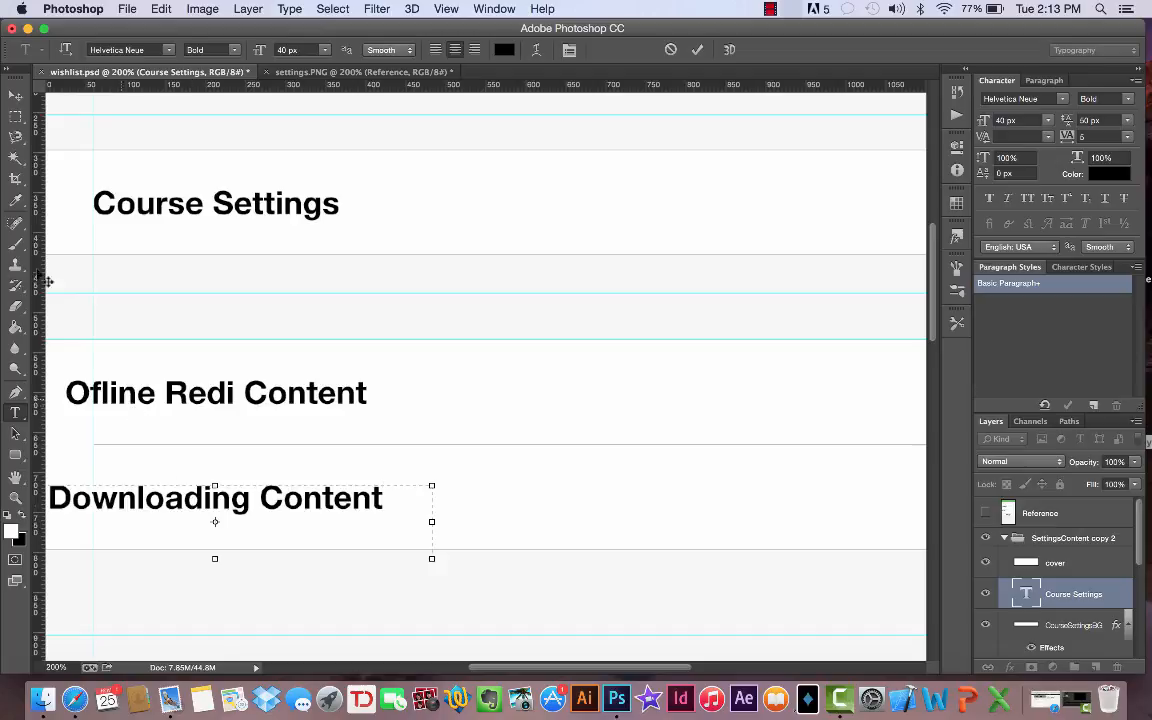
click(15, 94)
- Correct "Redi" to "Ready" in the second row's text
click(12, 414)
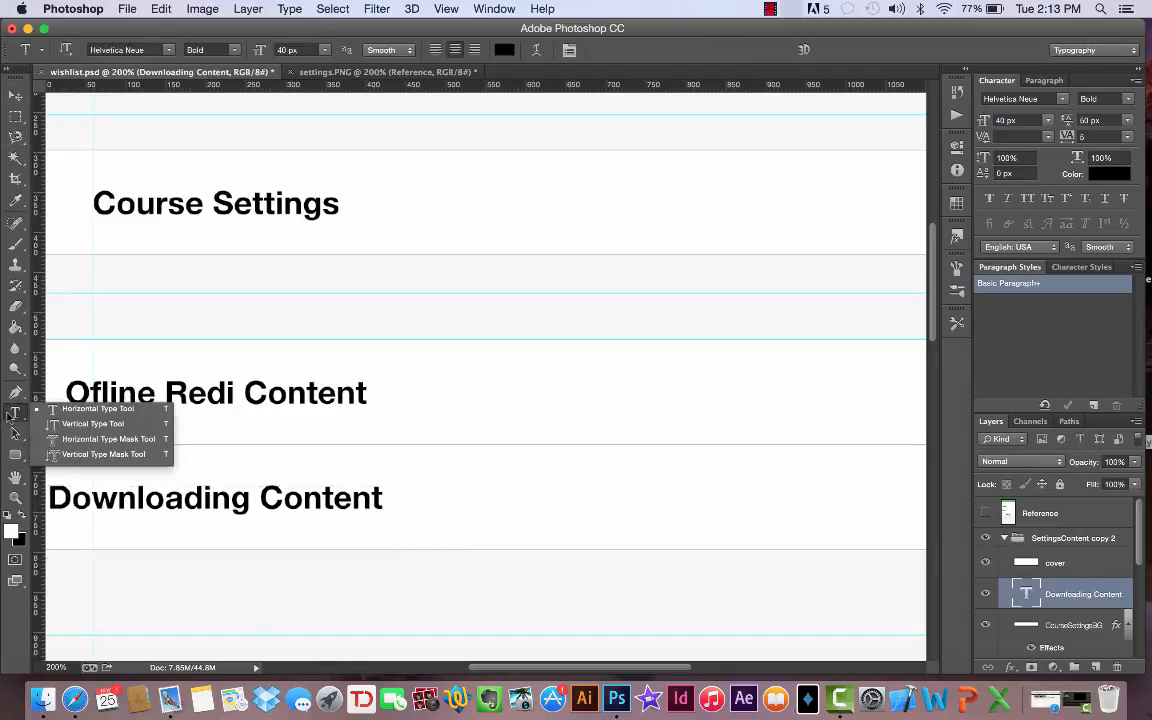
click(213, 395)
click(208, 395)
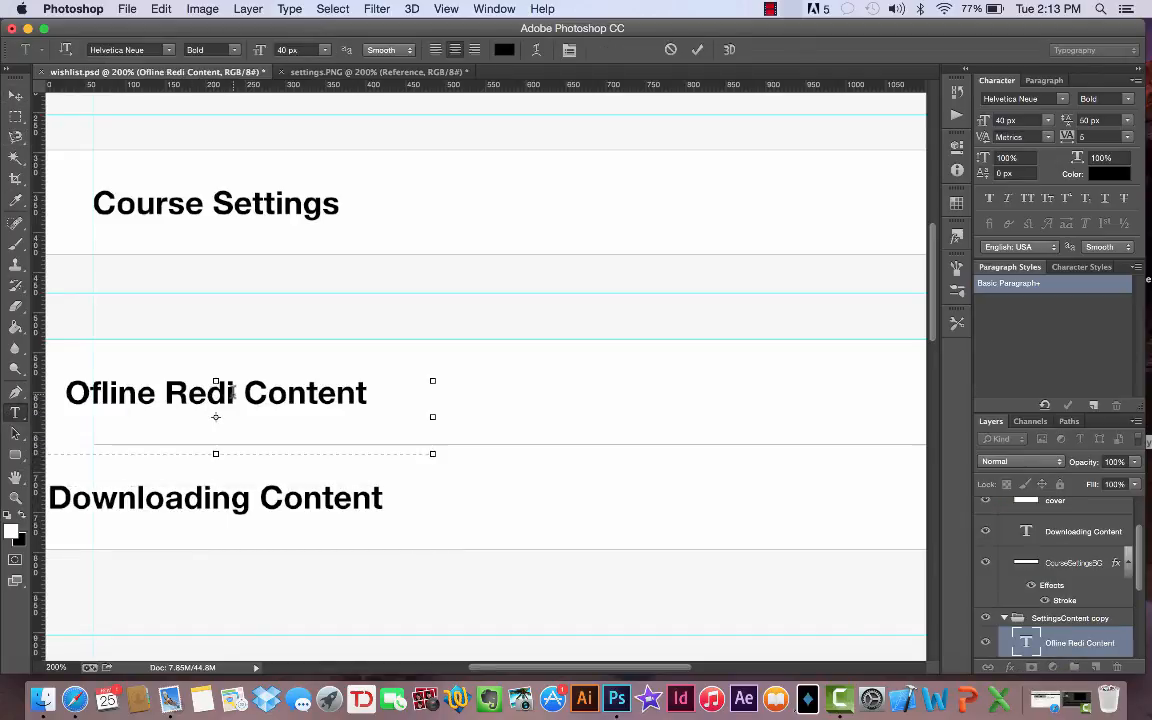
drag(232, 392, 205, 393)
text(ady)
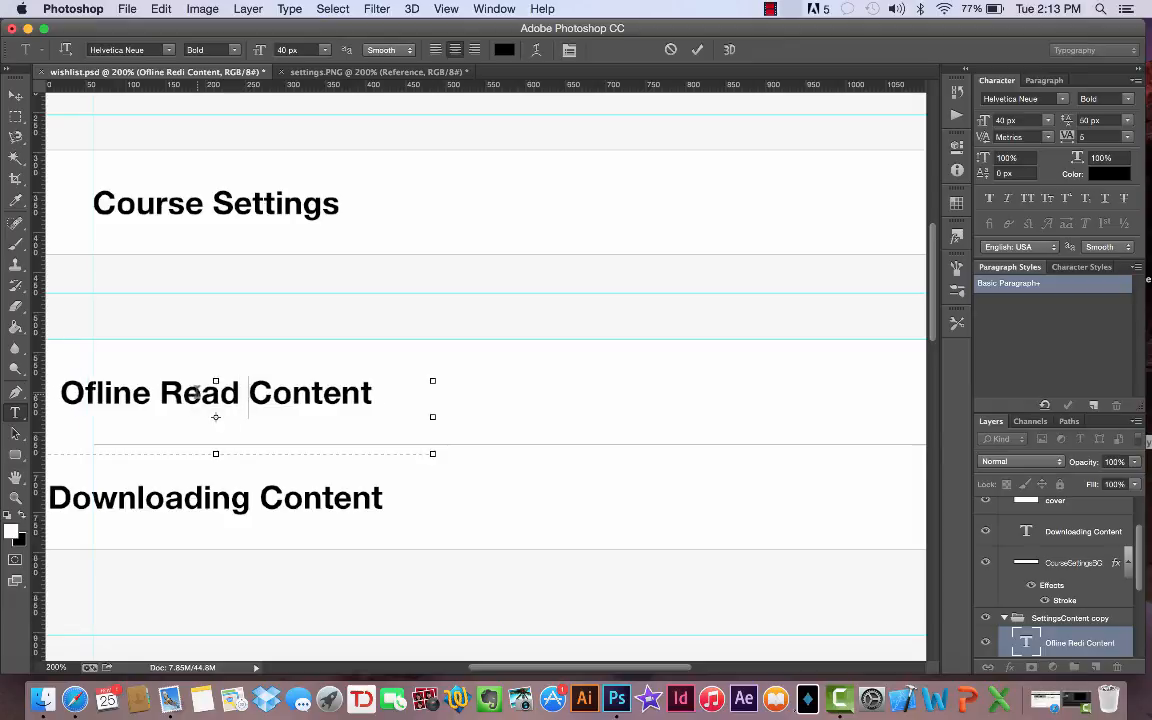
click(14, 97)
- Align the Ofline Ready Content and Downloading Content texts horizontally with the vertical guide where Course Settings starts
scroll(150, 358, left, 5)
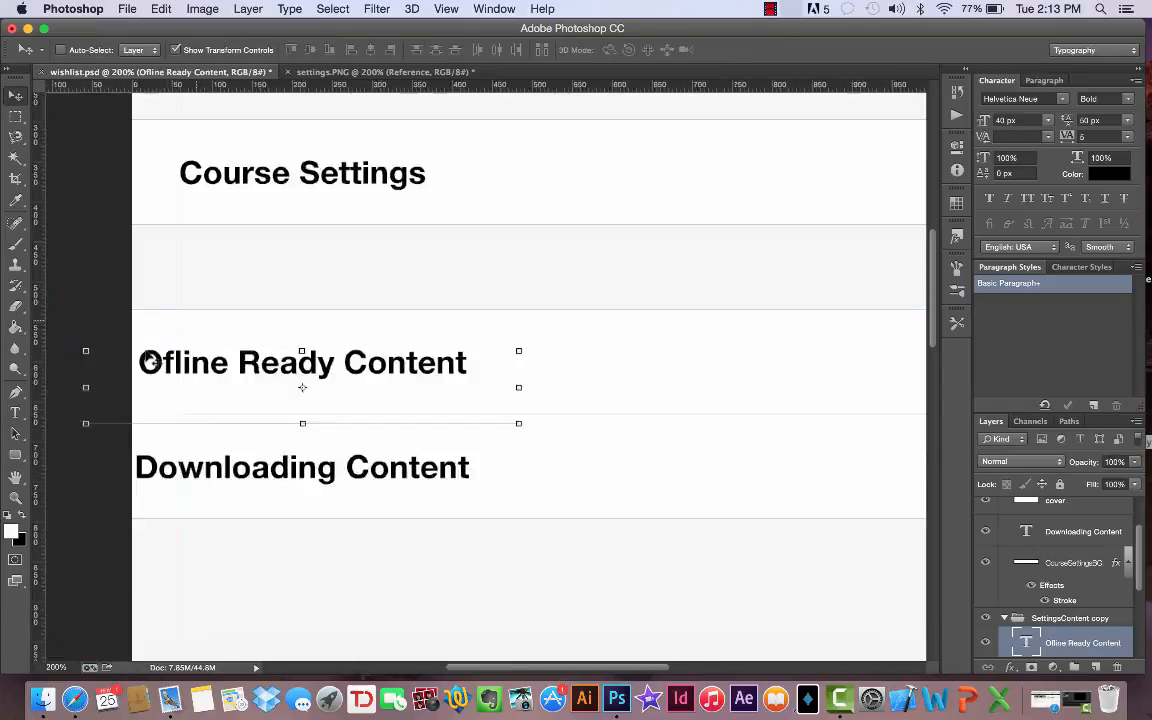
drag(257, 327, 297, 328)
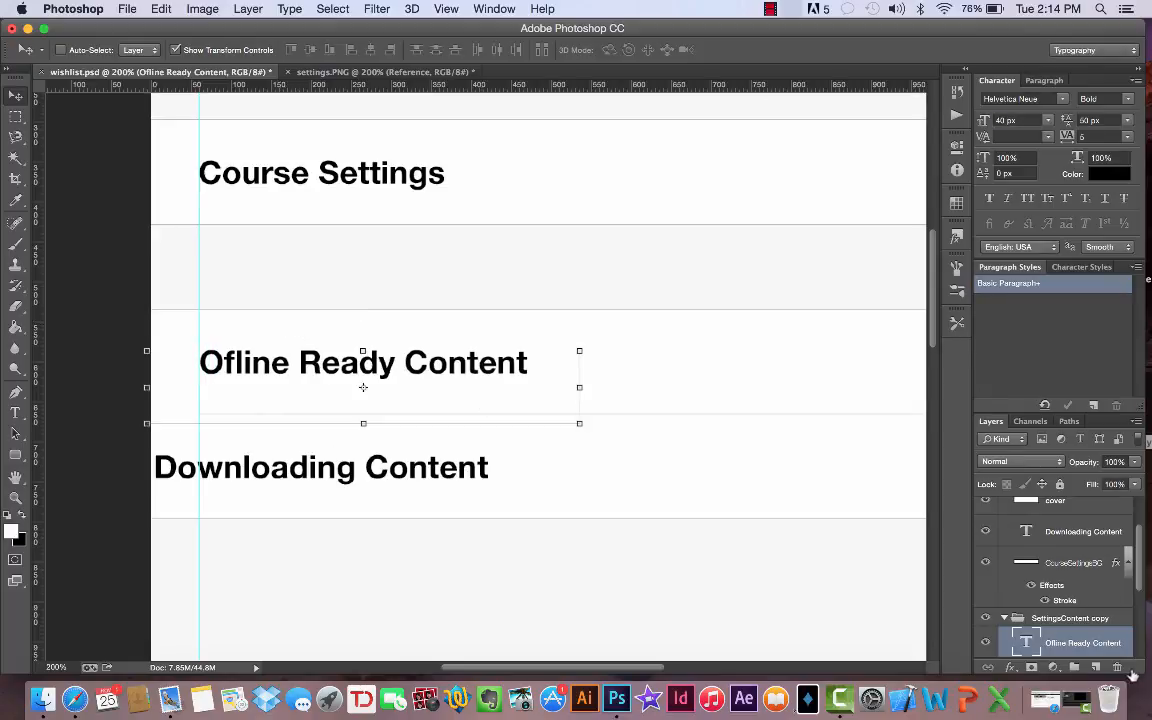
click(1099, 536)
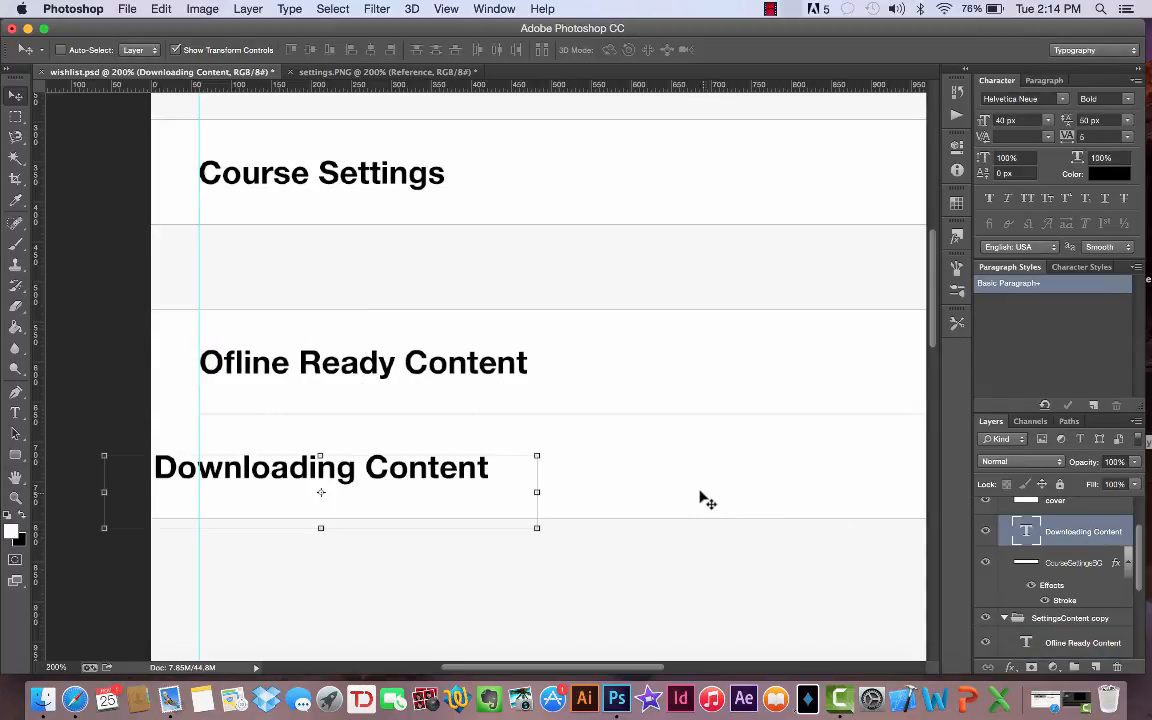
drag(725, 494, 752, 500)
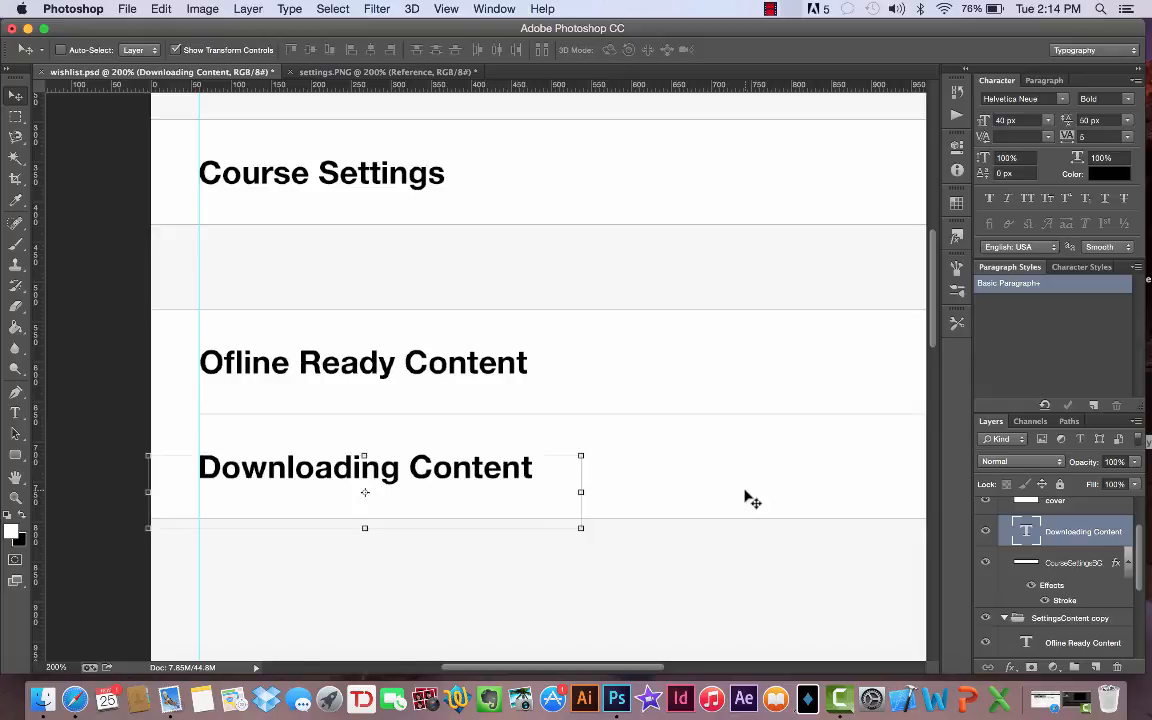
- Collapse both copied row groups and rename the SettingsContent copy 2 group as Offline
scroll(748, 496, down, 3)
scroll(748, 496, right, 1)
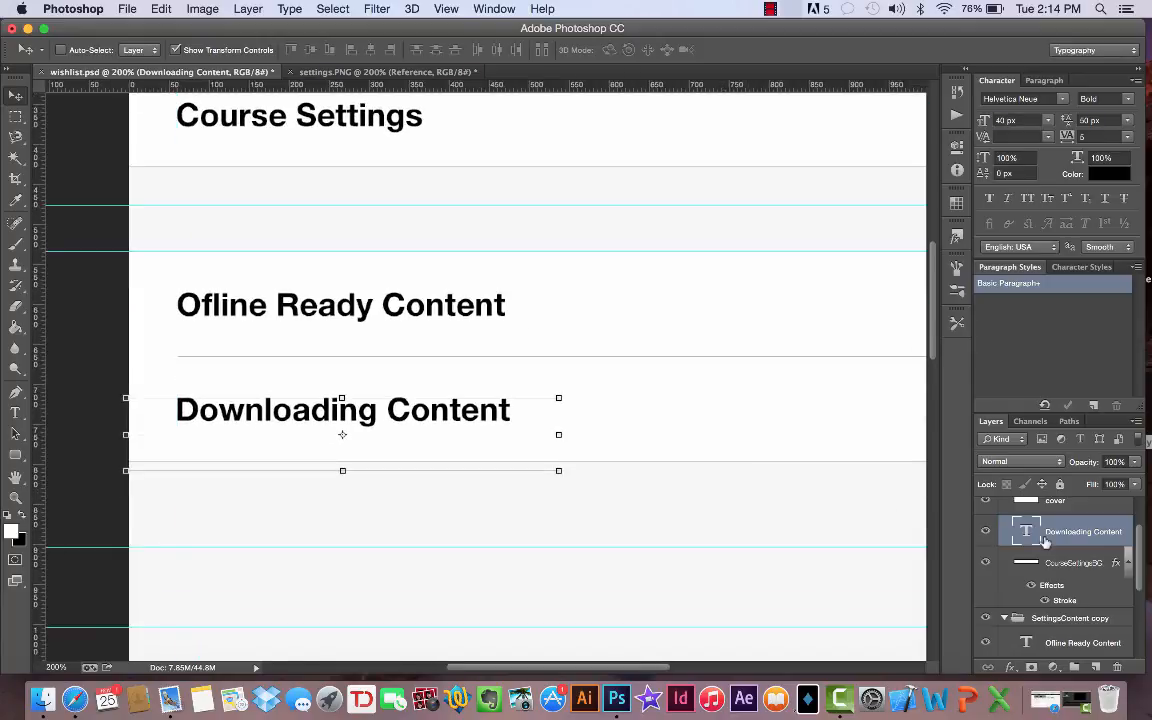
scroll(1045, 540, up, 2)
click(1005, 539)
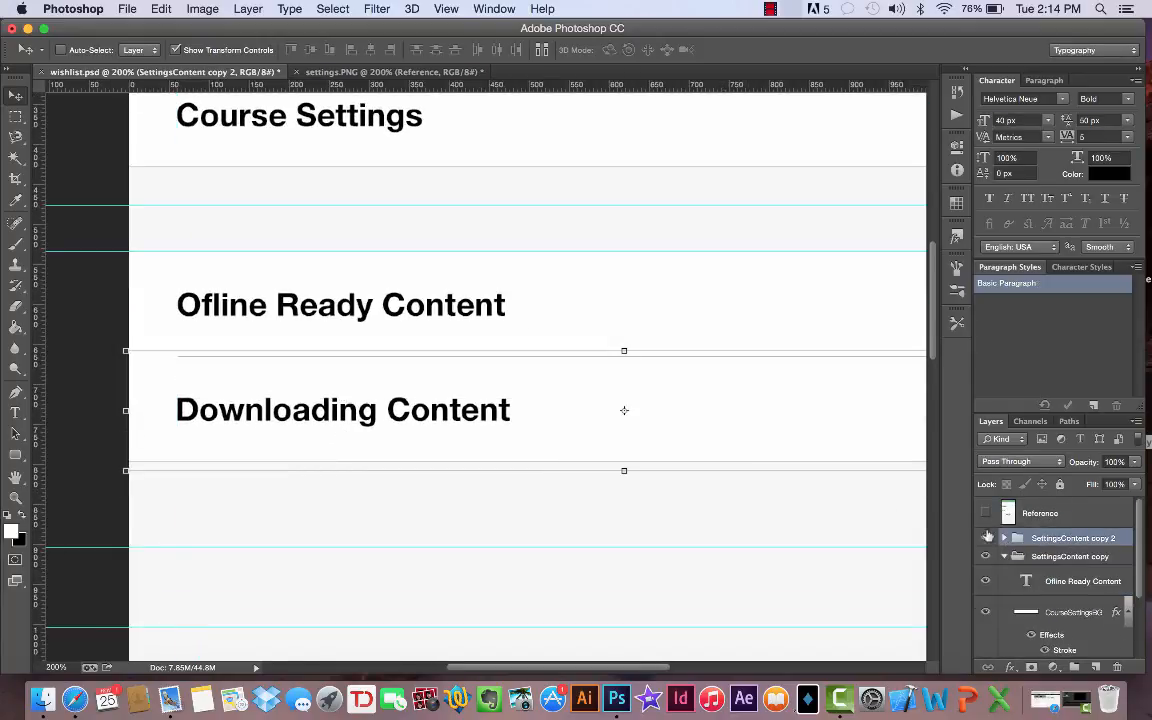
click(1005, 556)
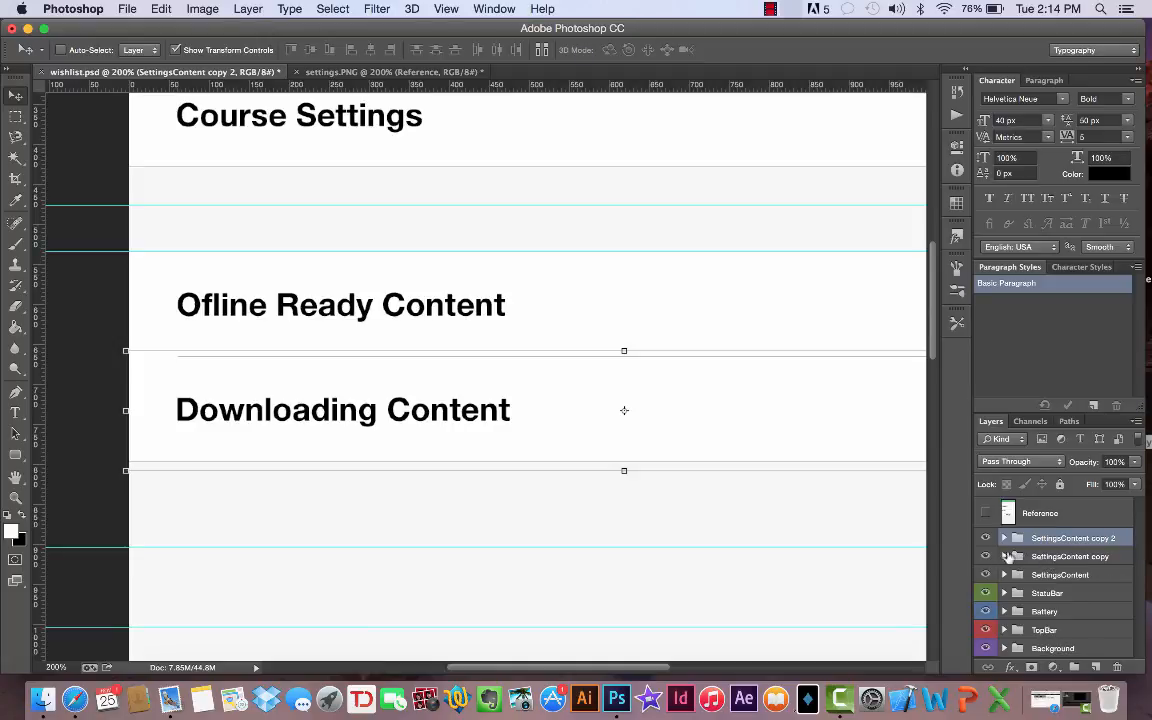
click(986, 556)
click(986, 556)
double_click(1070, 538)
text(Offline)
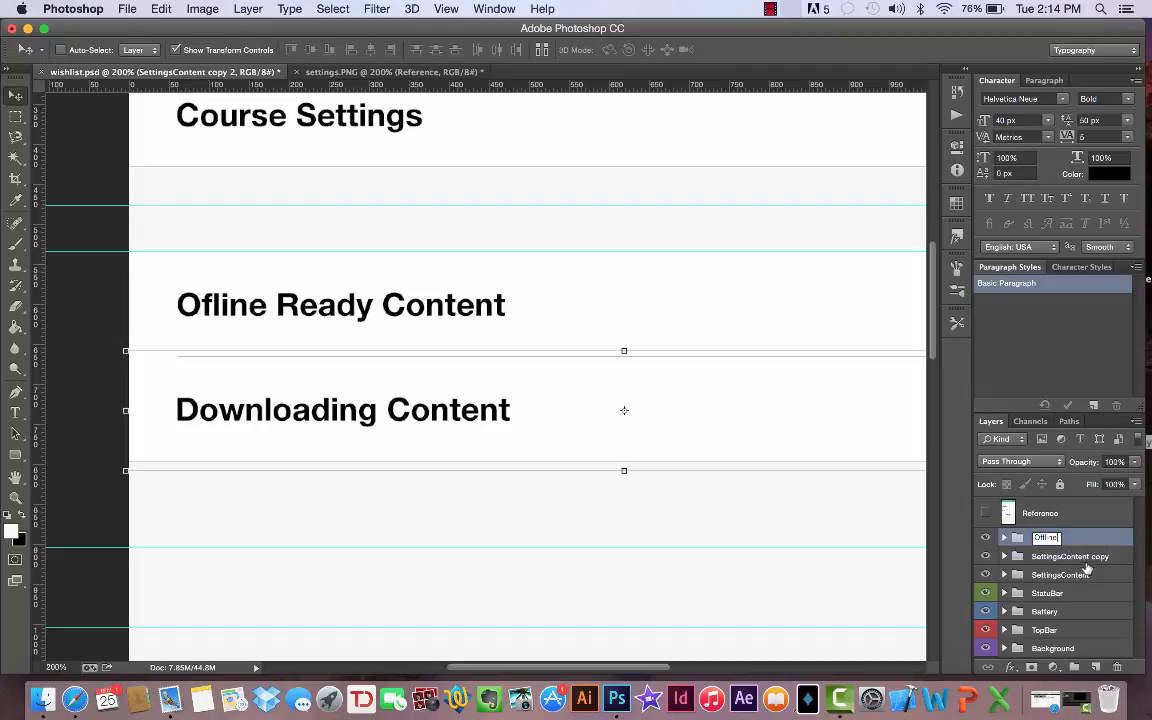
key(Return)
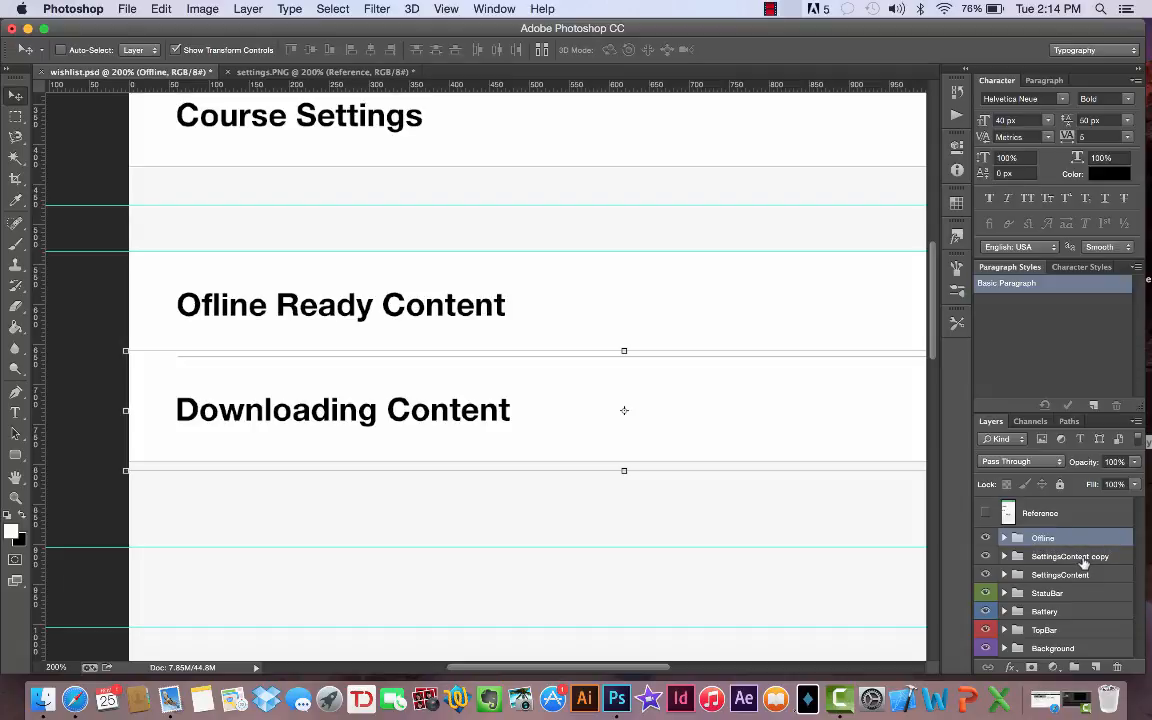
- Rename the SettingsContent copy group as Download
double_click(1082, 556)
text(D)
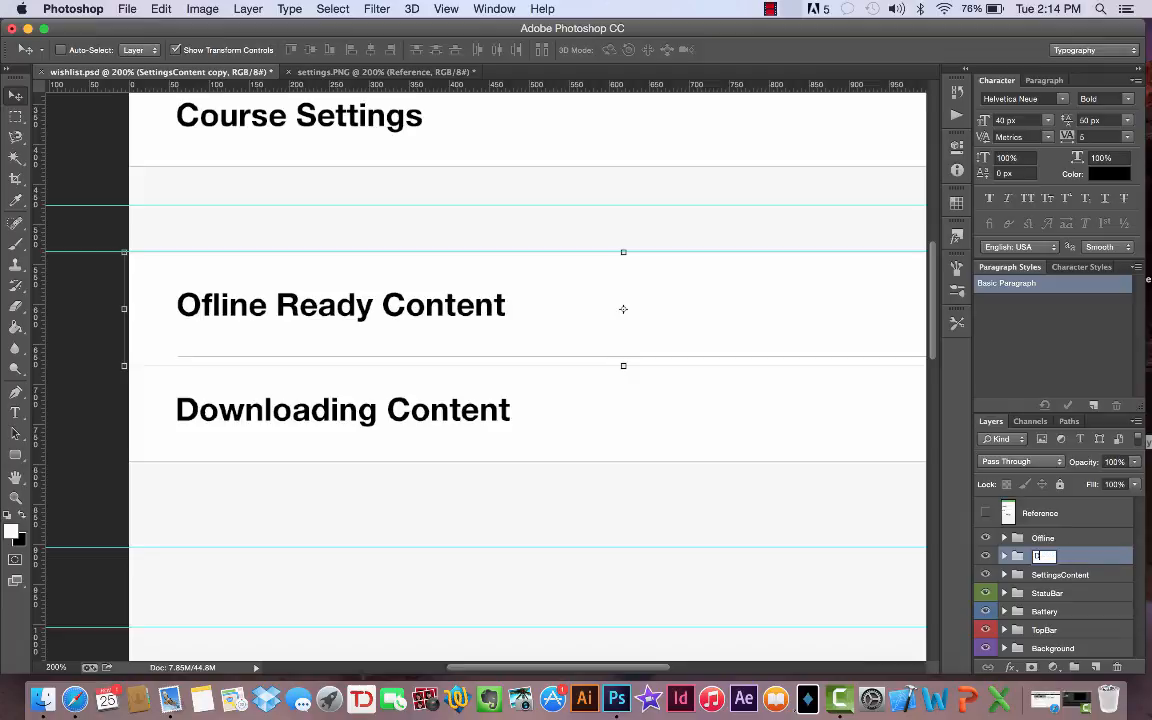
text(ownload)
key(Return)
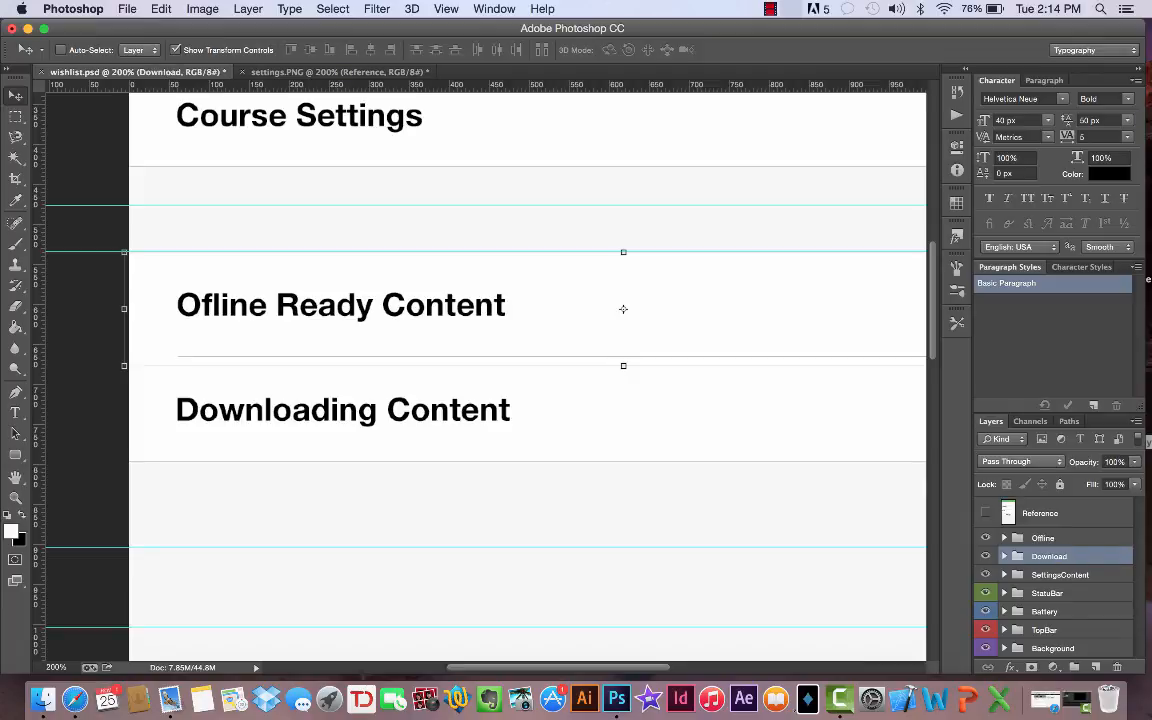
- Duplicate the Offline and Download groups together
shift+click(1072, 541)
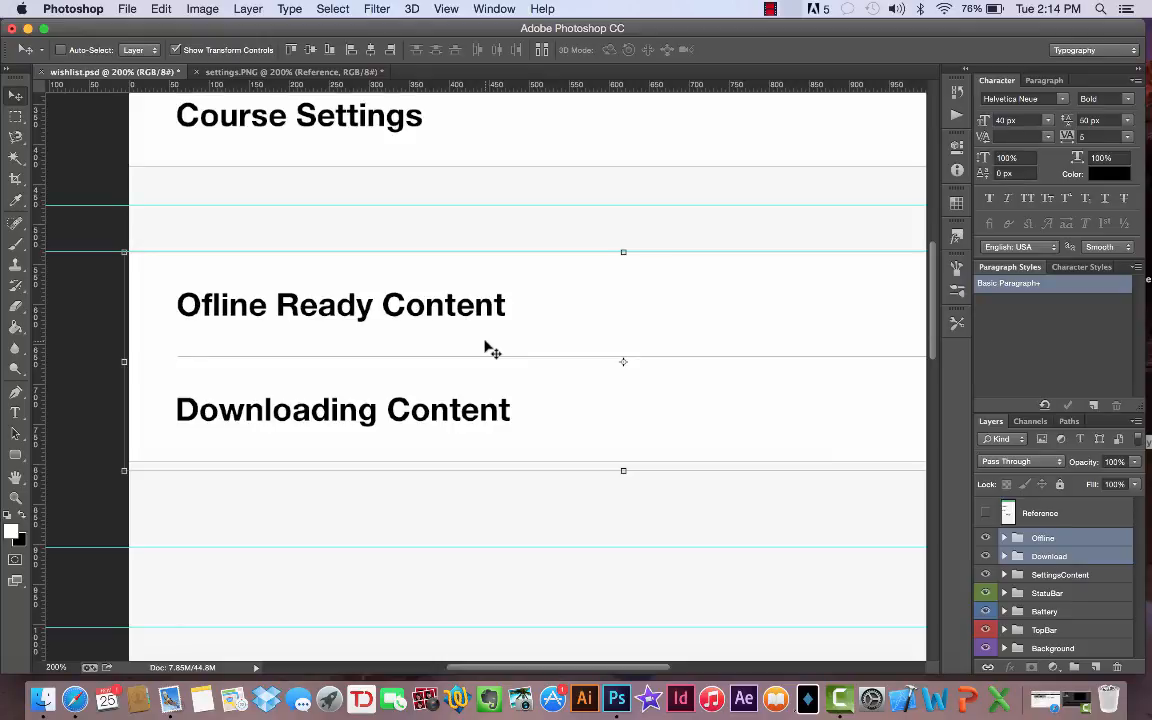
key(super+j)
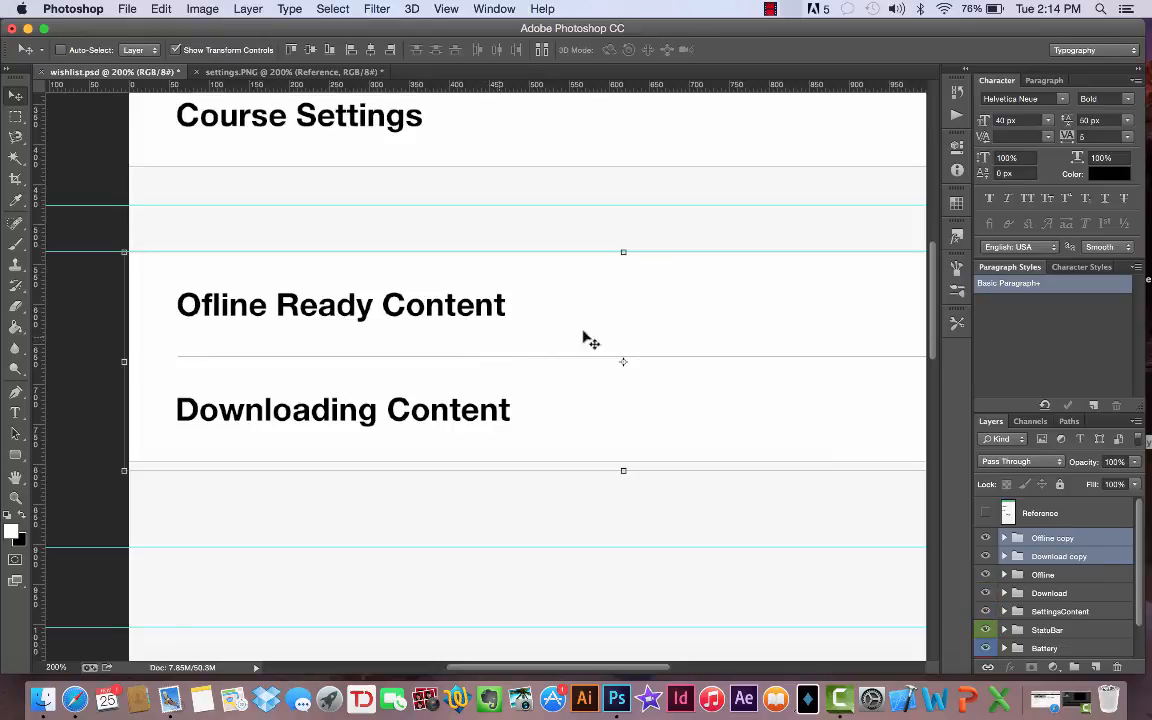
- Show the Reference layer and move the horizontal guide crossing the About Udemy row into the gray gap below FAQ and Support
click(987, 519)
scroll(609, 437, down, 5)
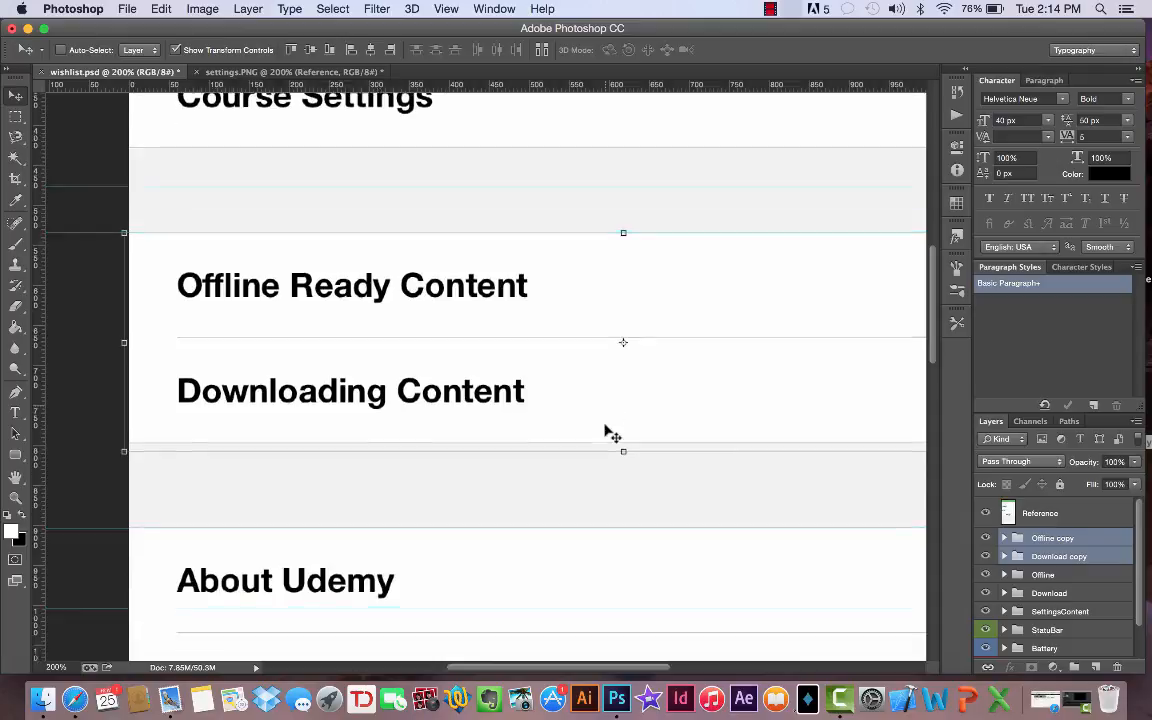
scroll(612, 435, down, 6)
scroll(612, 435, up, 7)
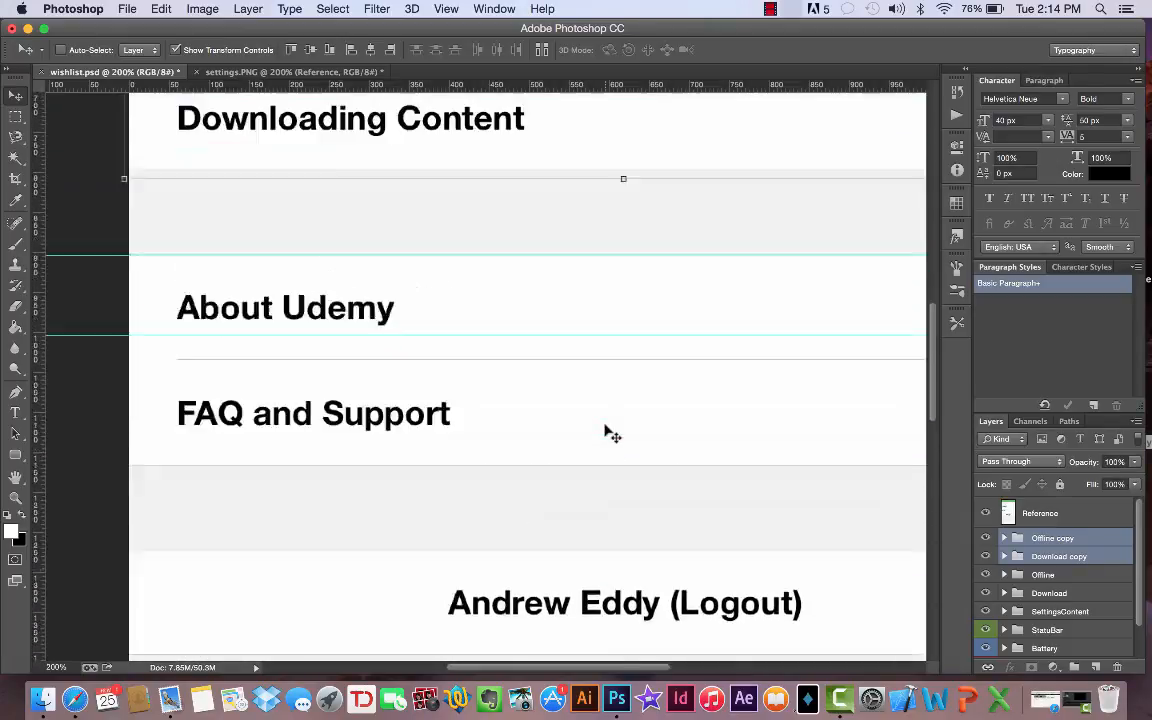
scroll(609, 437, down, 3)
scroll(604, 432, left, 3)
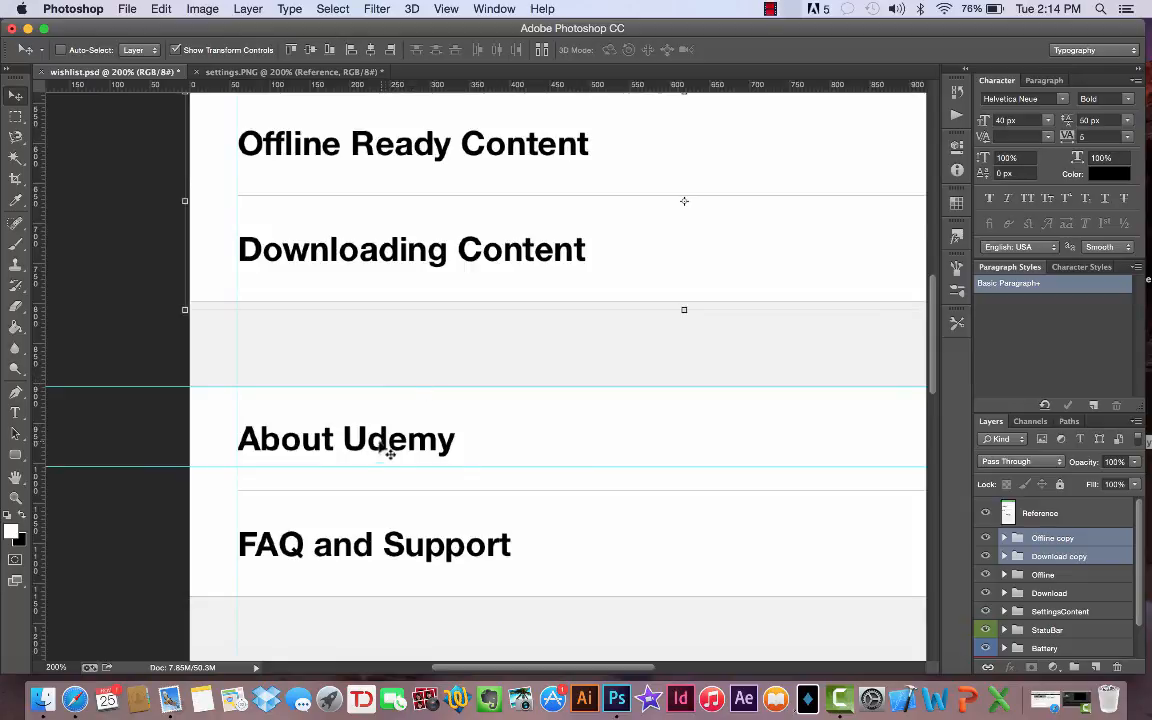
drag(351, 465, 355, 636)
scroll(465, 290, down, 5)
scroll(465, 290, right, 2)
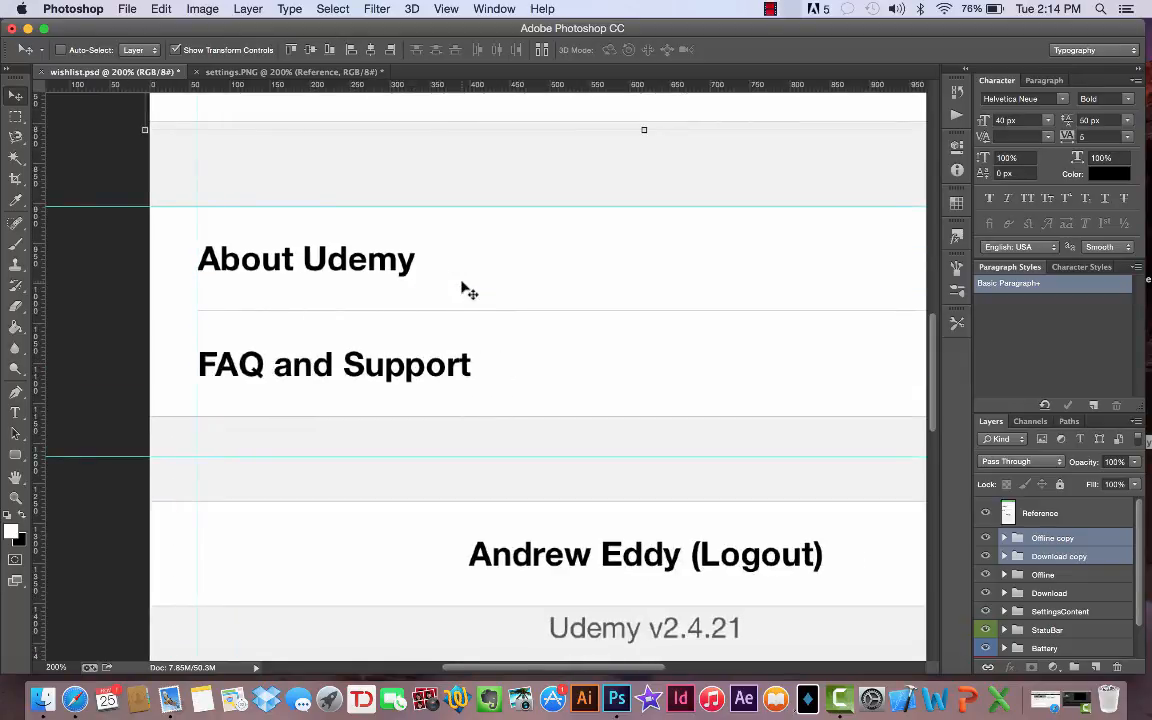
- Hide the Reference layer and move the duplicated row pair straight down until its upper edge meets the first guide below Downloading Content
click(320, 72)
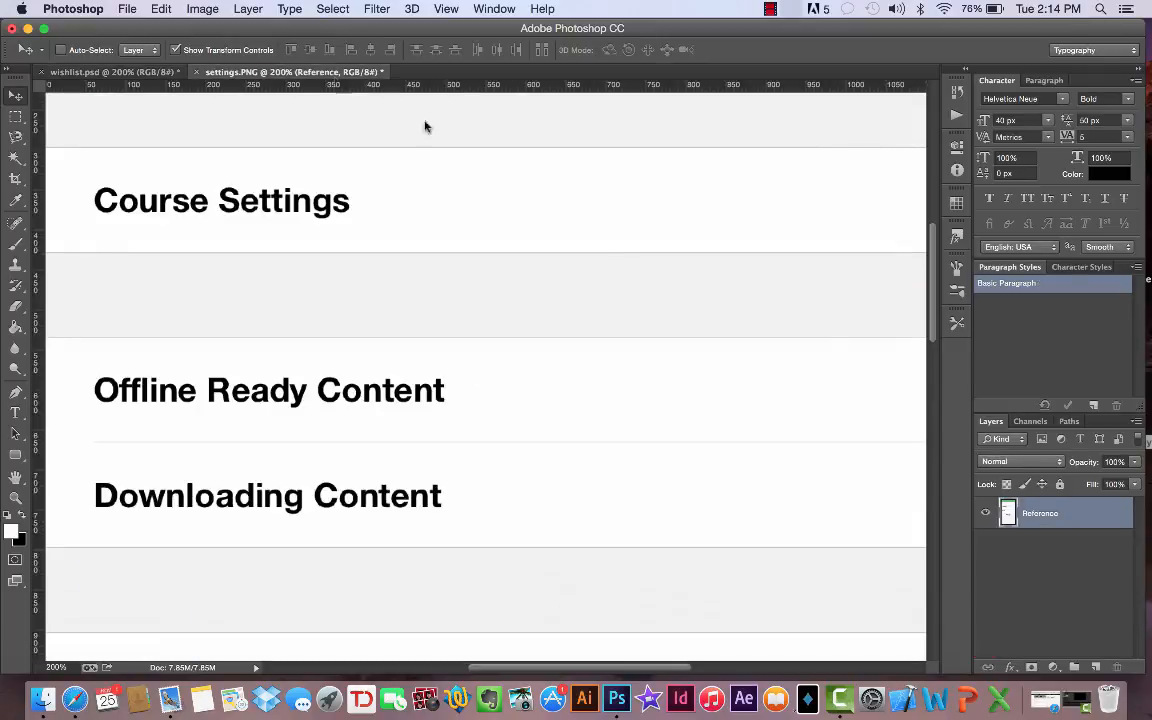
click(95, 72)
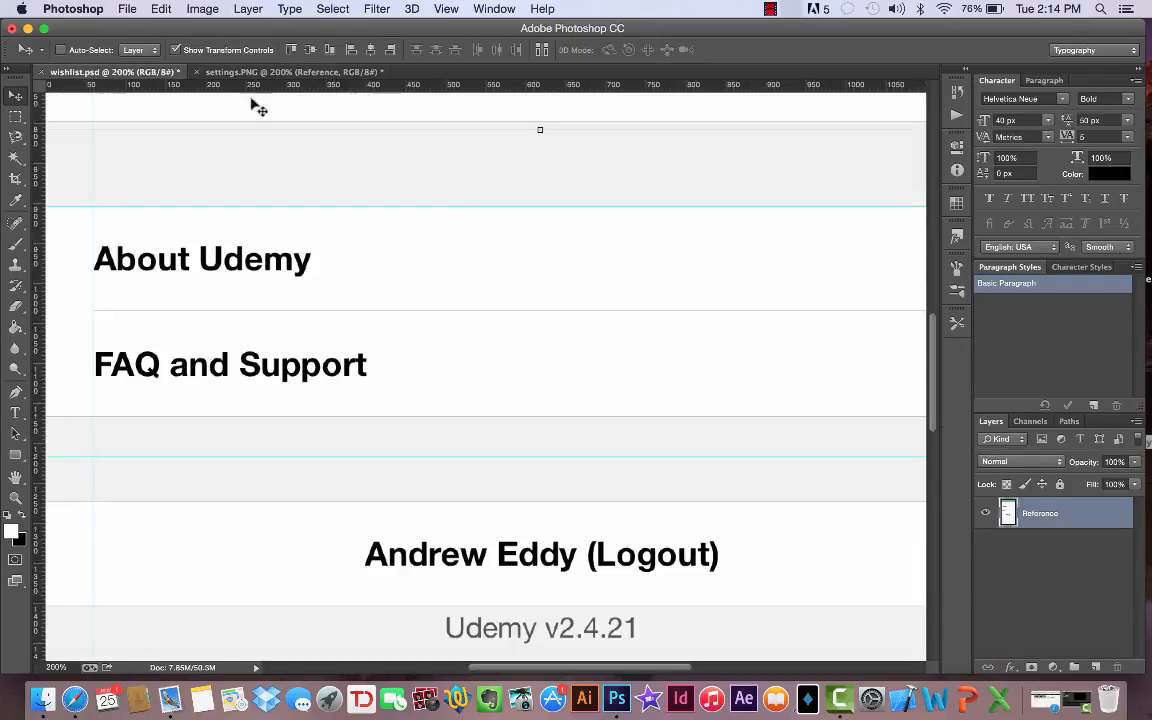
click(986, 514)
scroll(684, 338, left, 5)
scroll(684, 338, up, 2)
scroll(684, 338, right, 1)
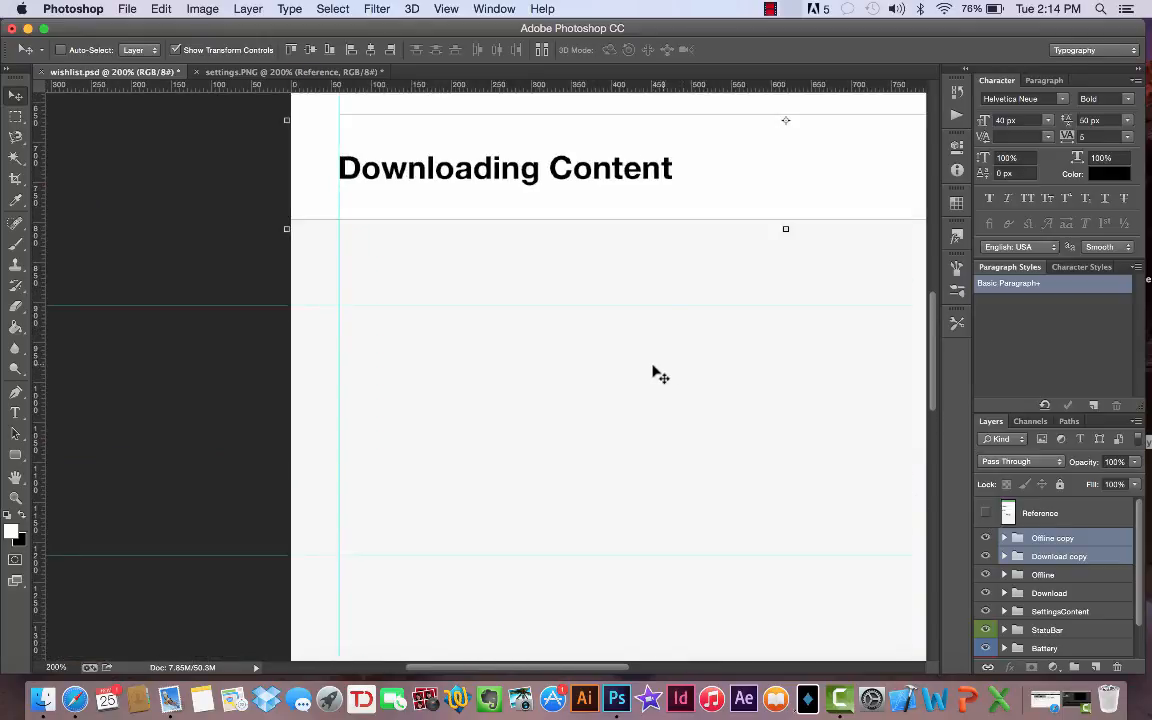
drag(660, 375, 661, 560)
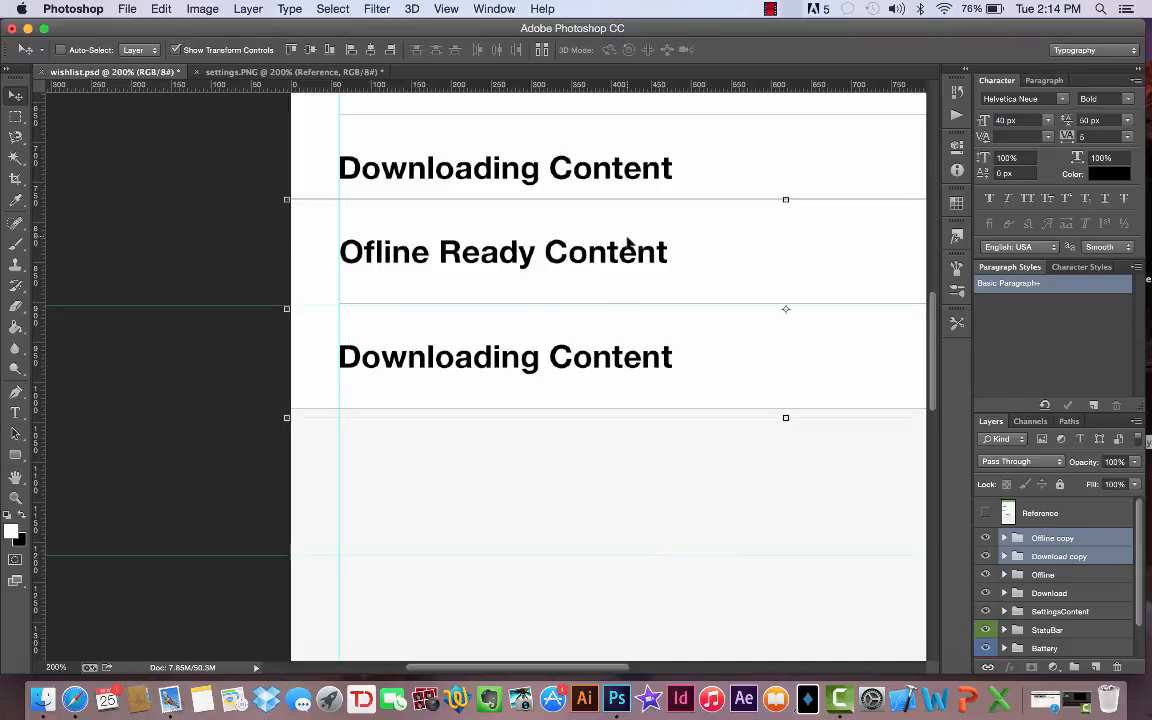
drag(628, 242, 638, 348)
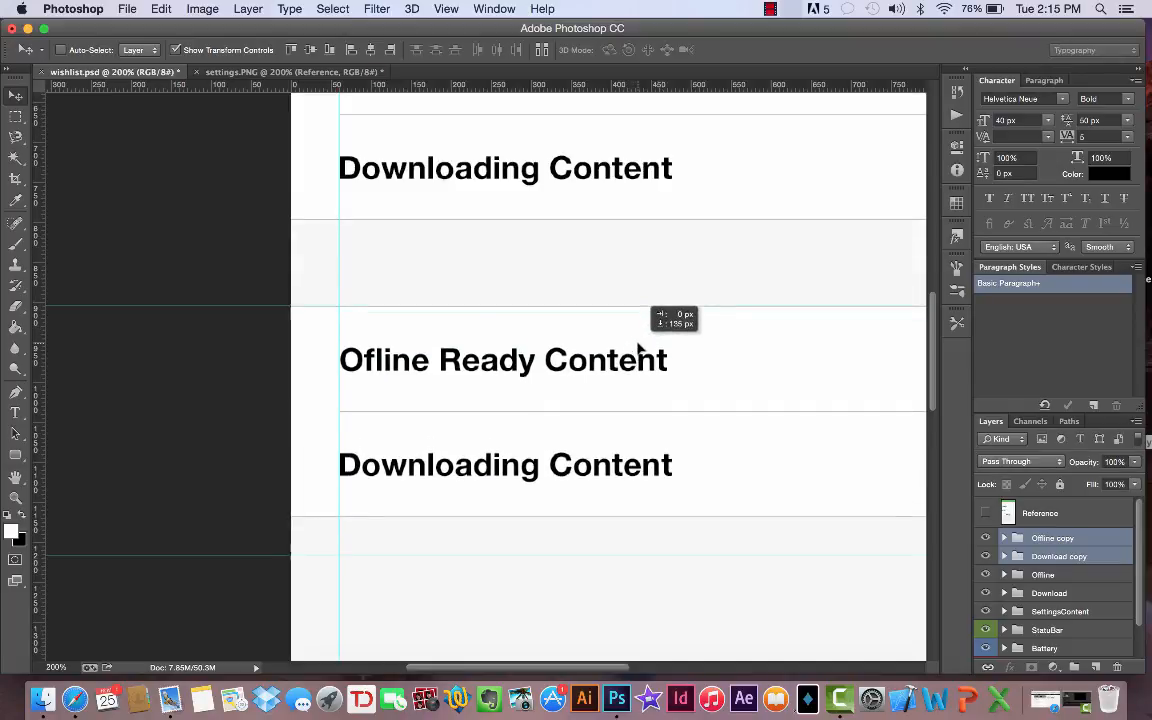
drag(640, 348, 640, 348)
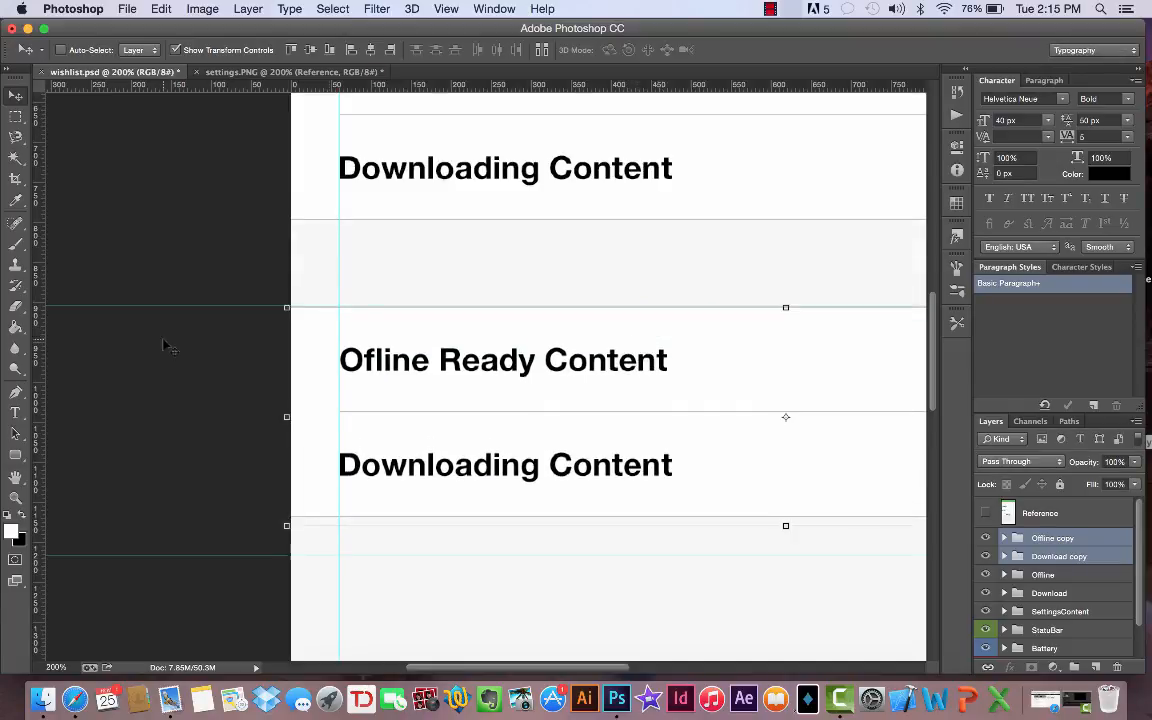
- Check the remaining row labels in settings.PNG, and replace the upper duplicated row's text in wishlist.psd with "About Udemy"
click(15, 412)
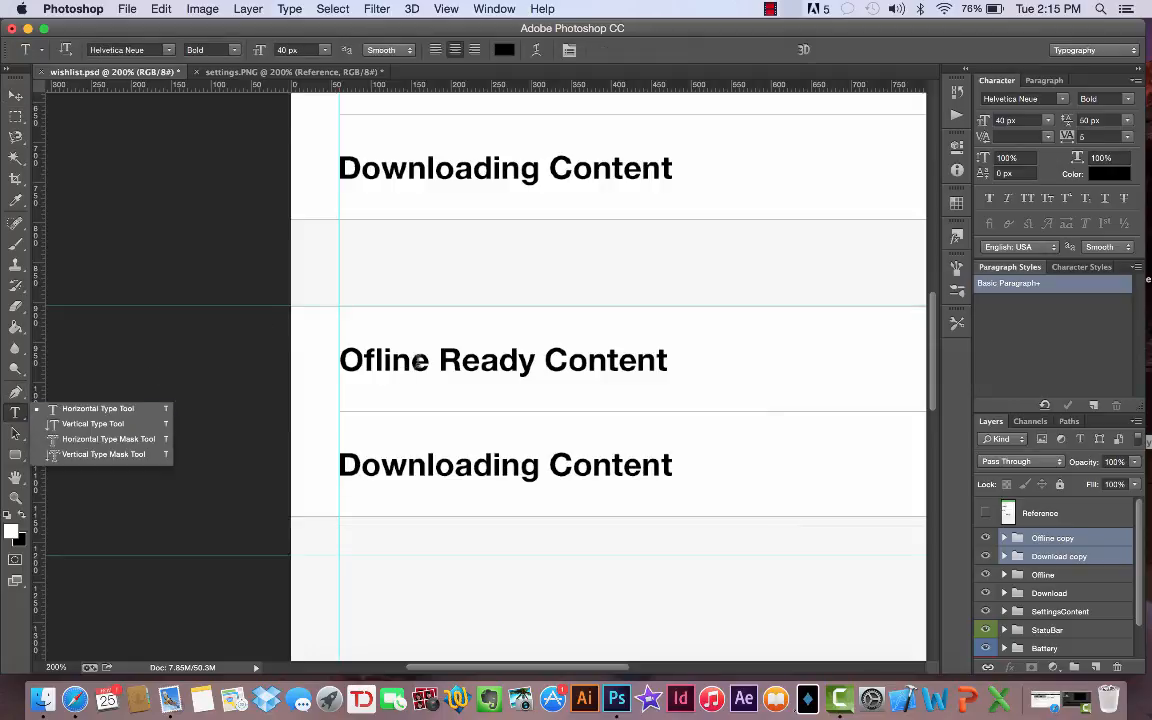
click(419, 362)
key(super+a)
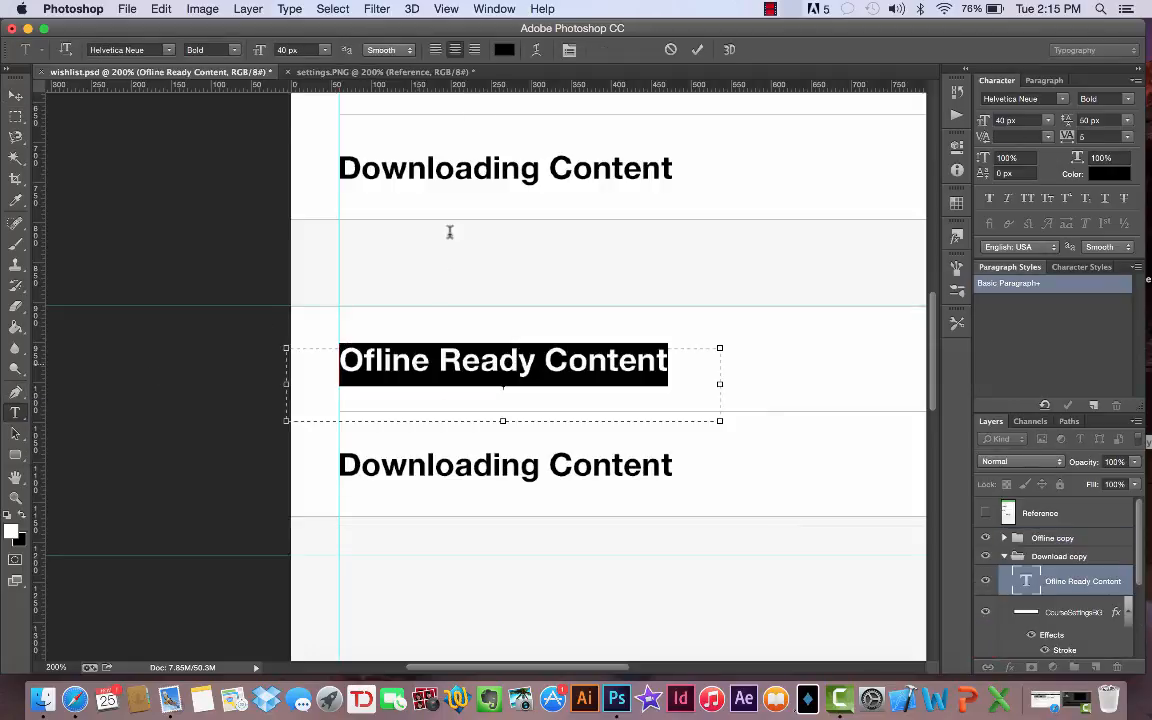
click(404, 76)
scroll(346, 369, down, 1)
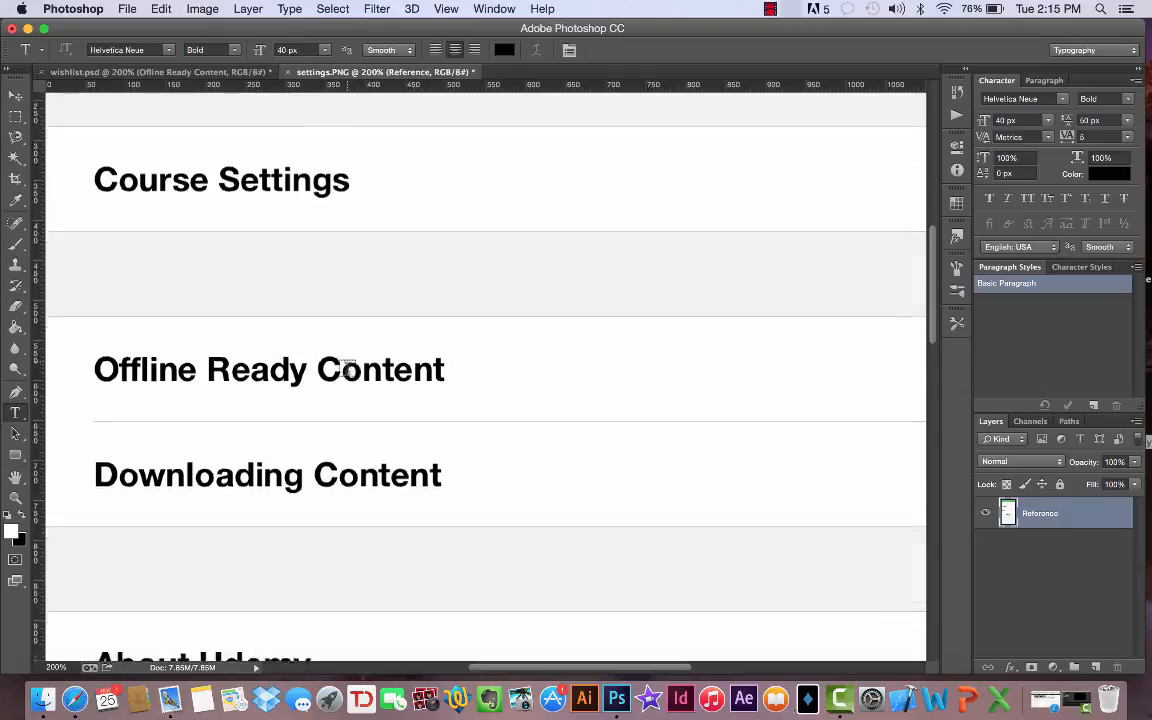
scroll(346, 369, down, 10)
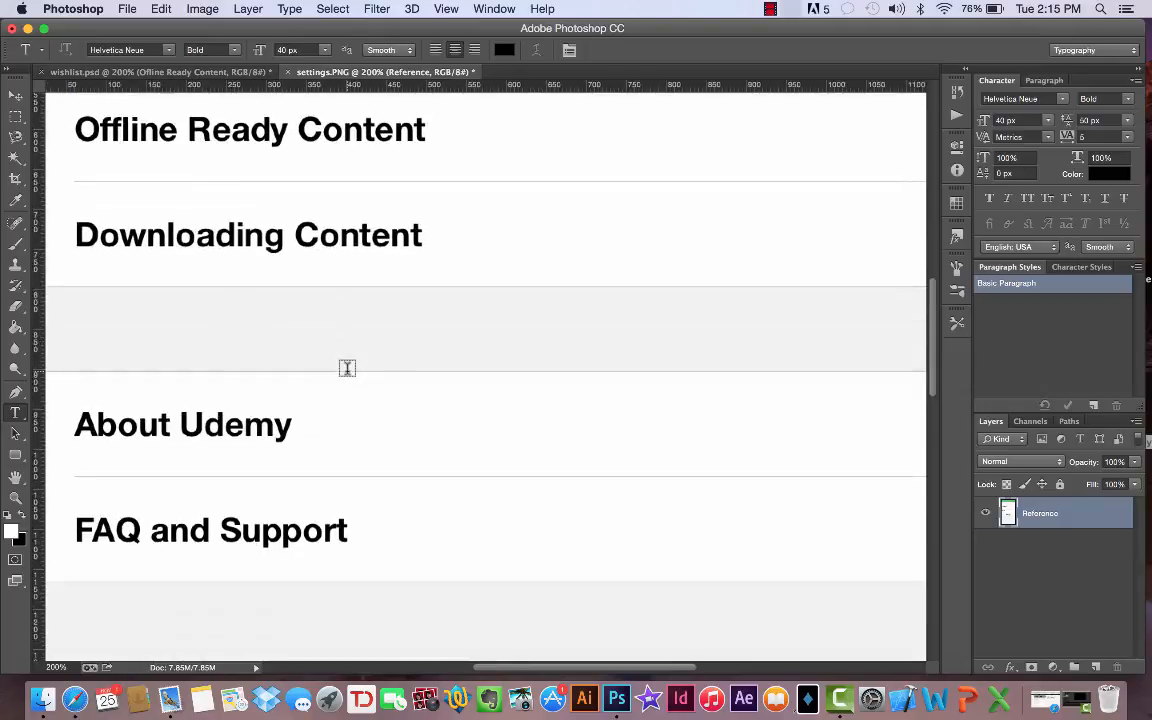
click(160, 72)
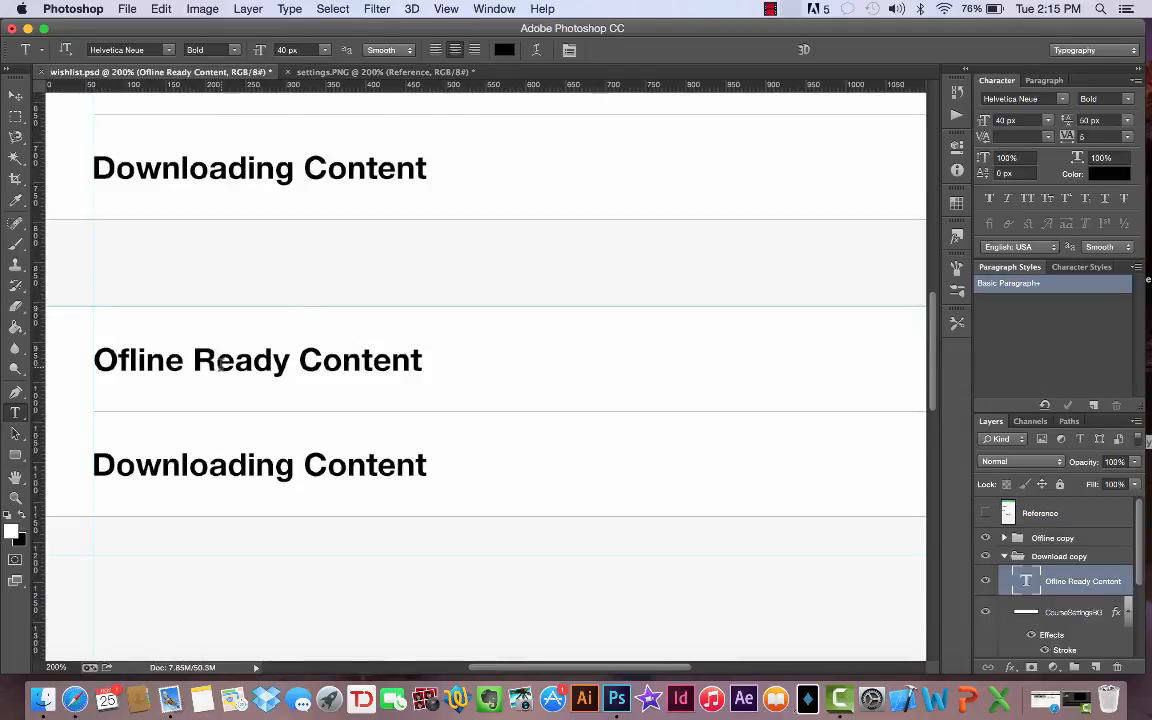
triple_click(219, 364)
text(A)
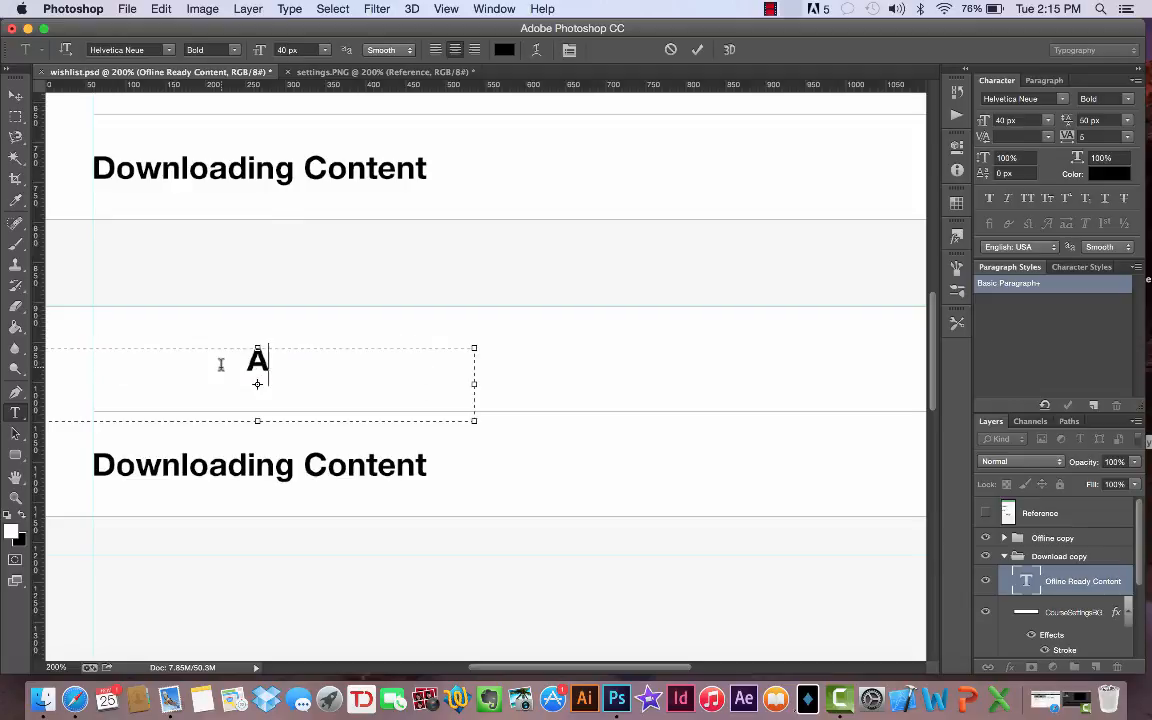
text(bout Udemy)
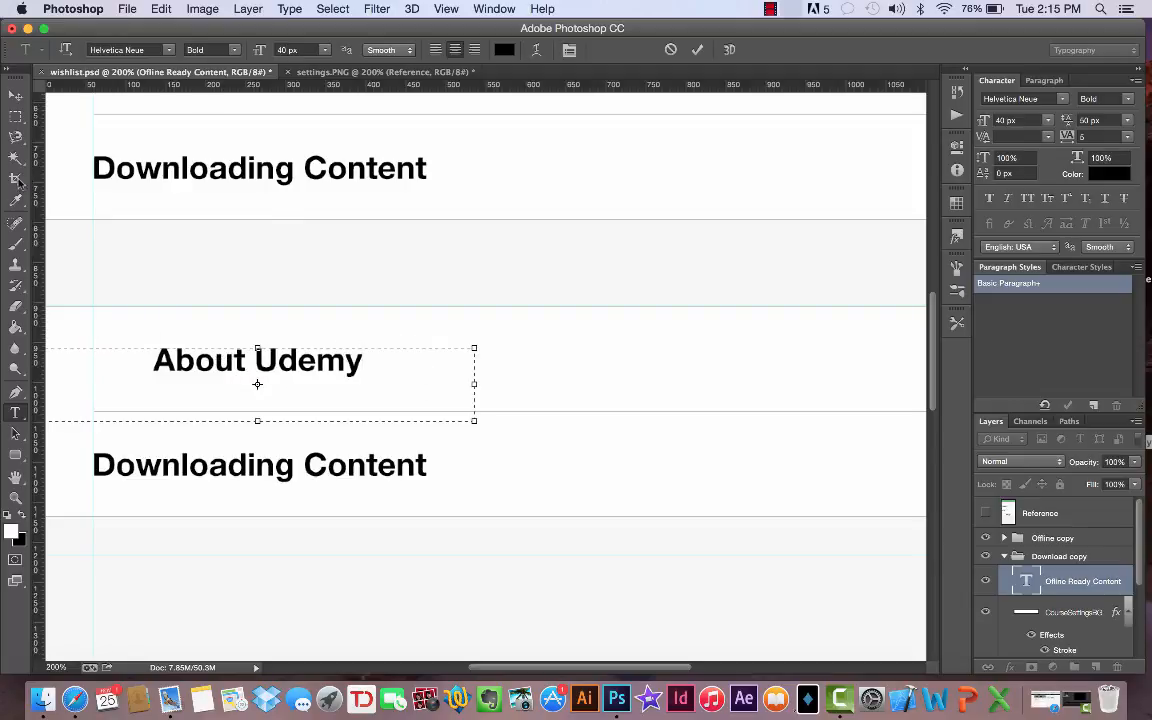
click(15, 437)
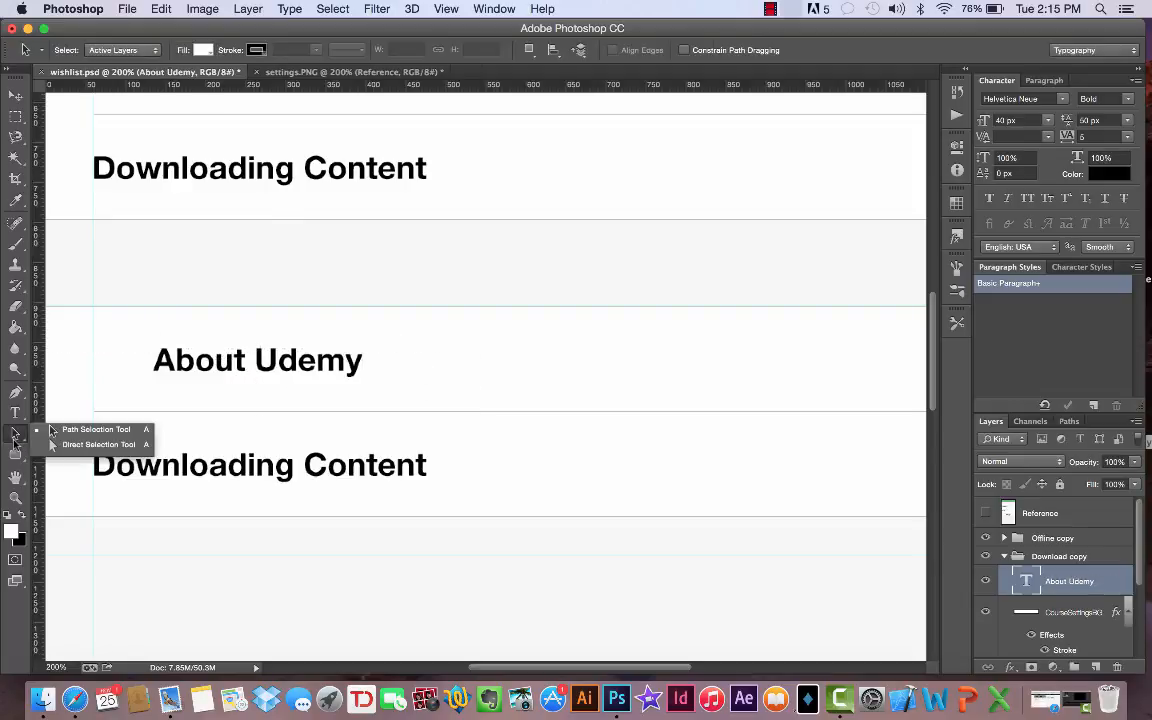
- Replace the lower duplicated row's Downloading Content text with "FAQ and Support"
click(15, 418)
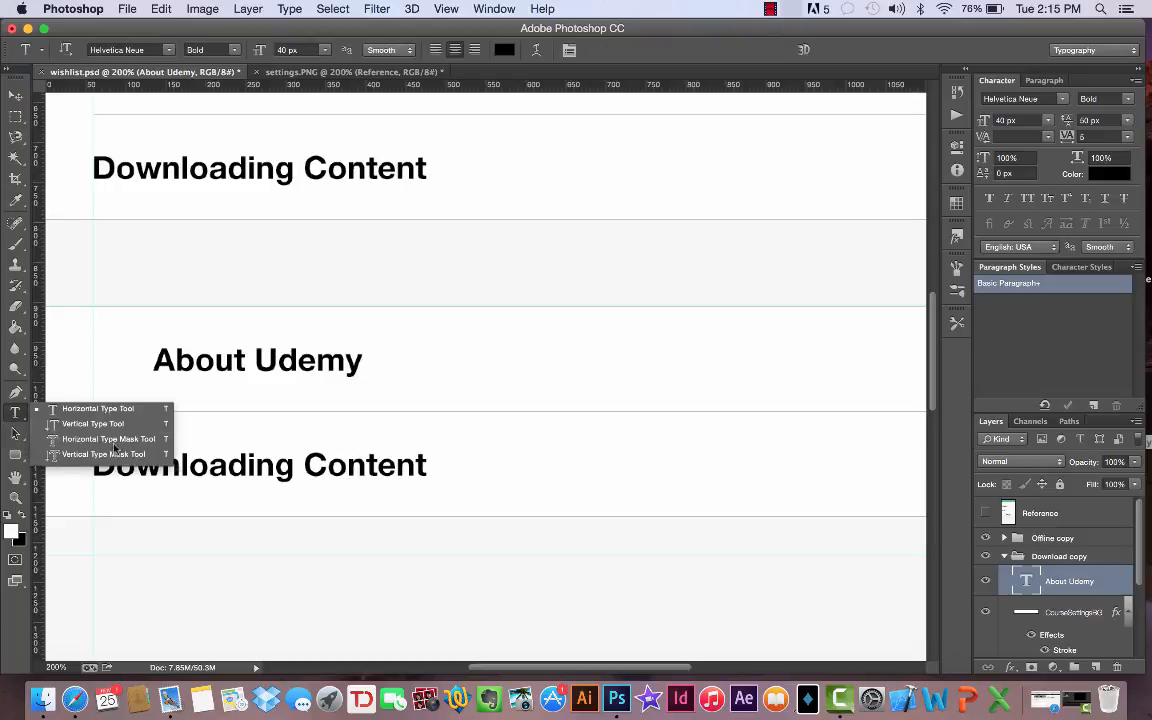
triple_click(228, 464)
text(FA)
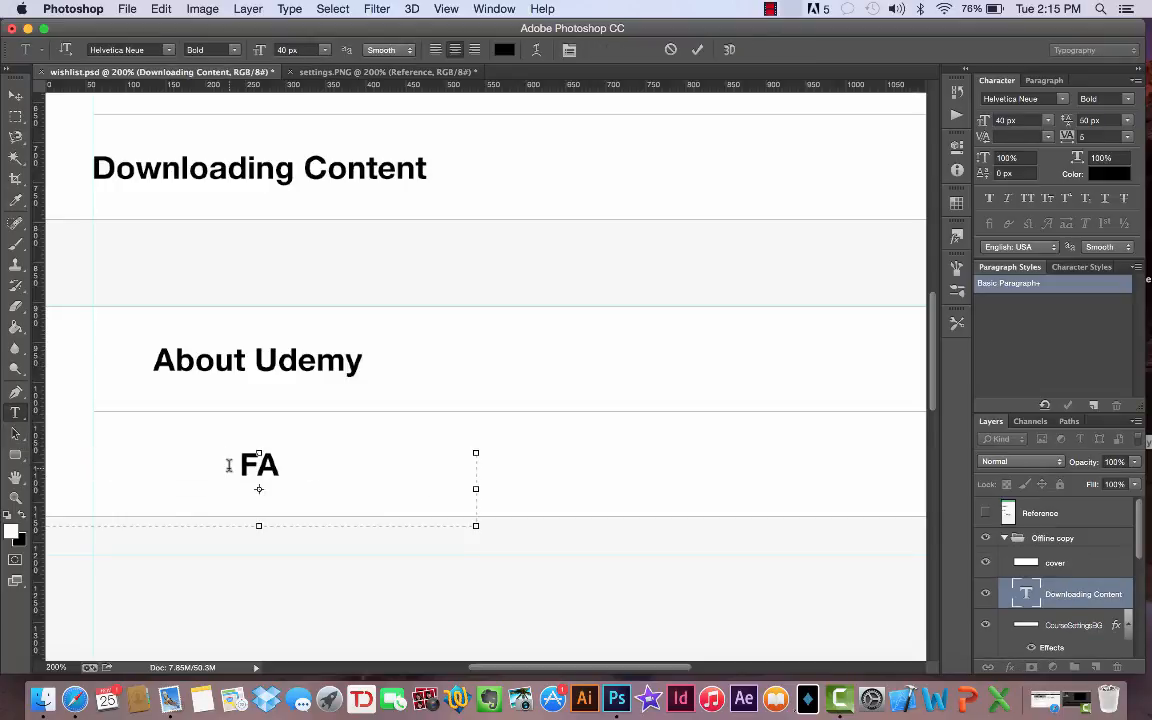
text(Q and Support)
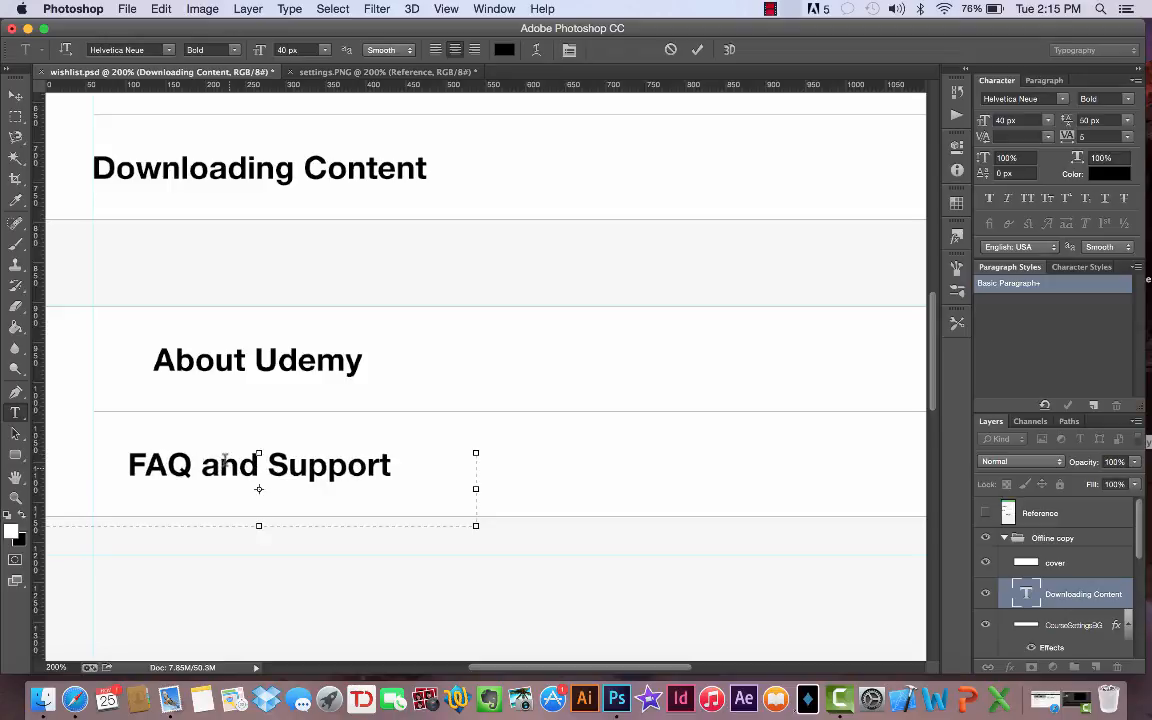
- Move the FAQ and Support and About Udemy labels horizontally so their first letters align with the vertical margin guide
click(15, 95)
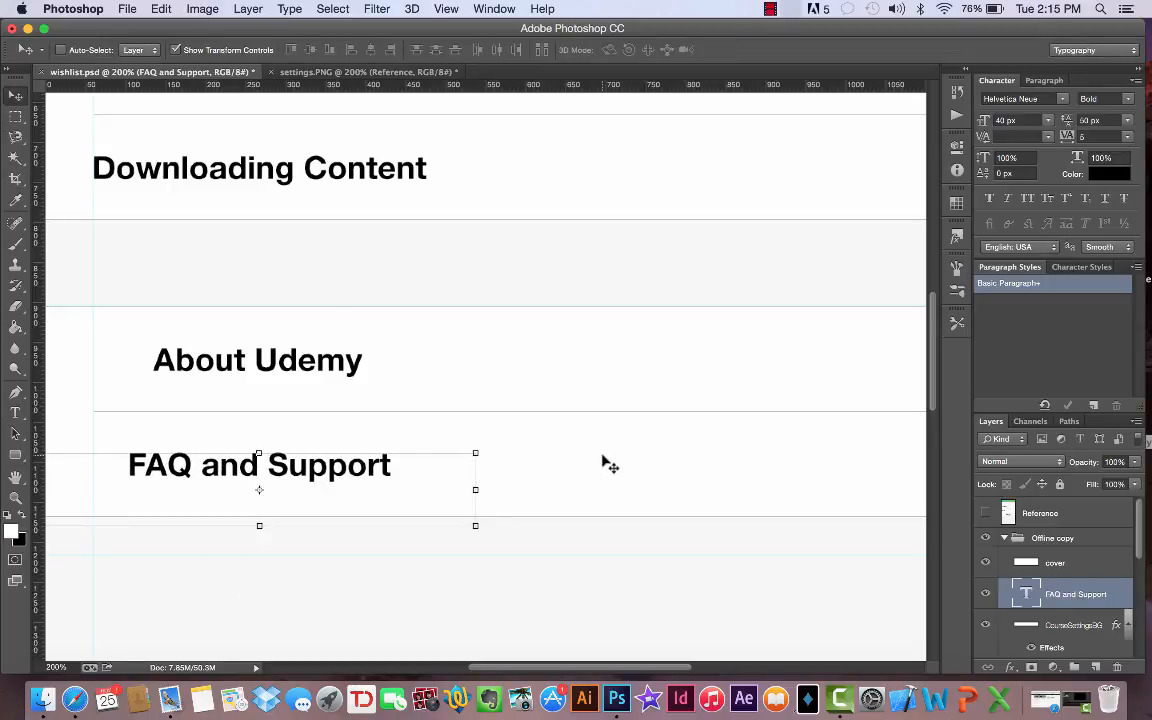
drag(607, 463, 567, 464)
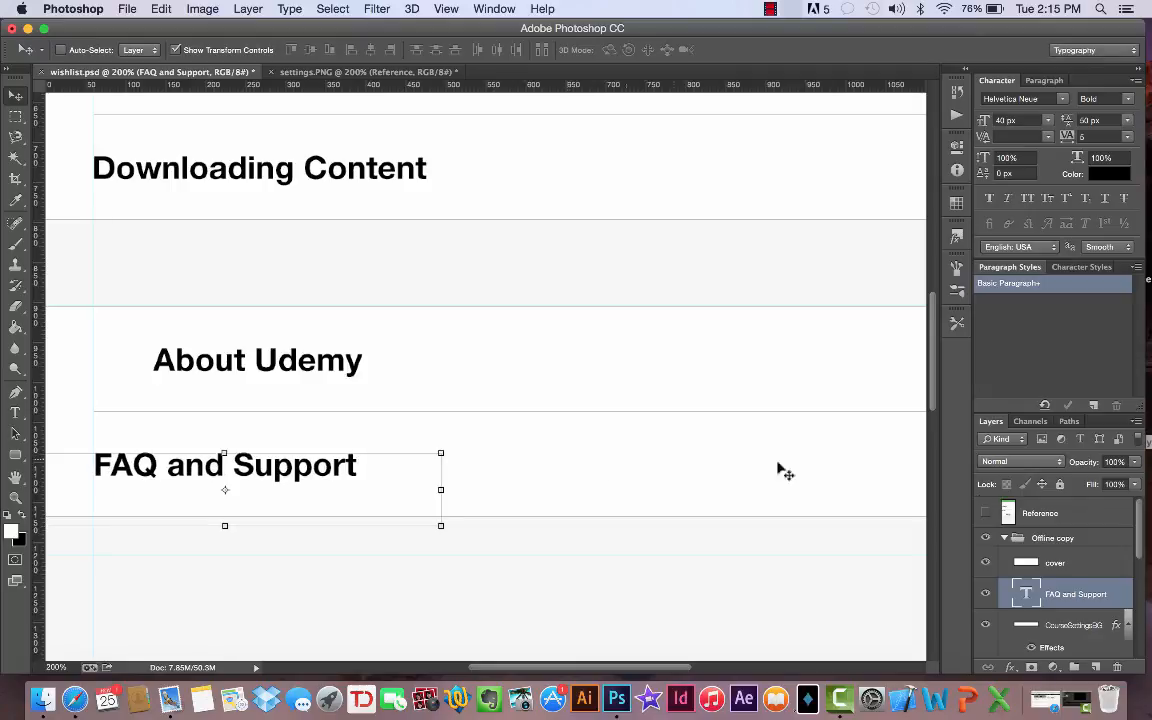
scroll(1034, 510, down, 3)
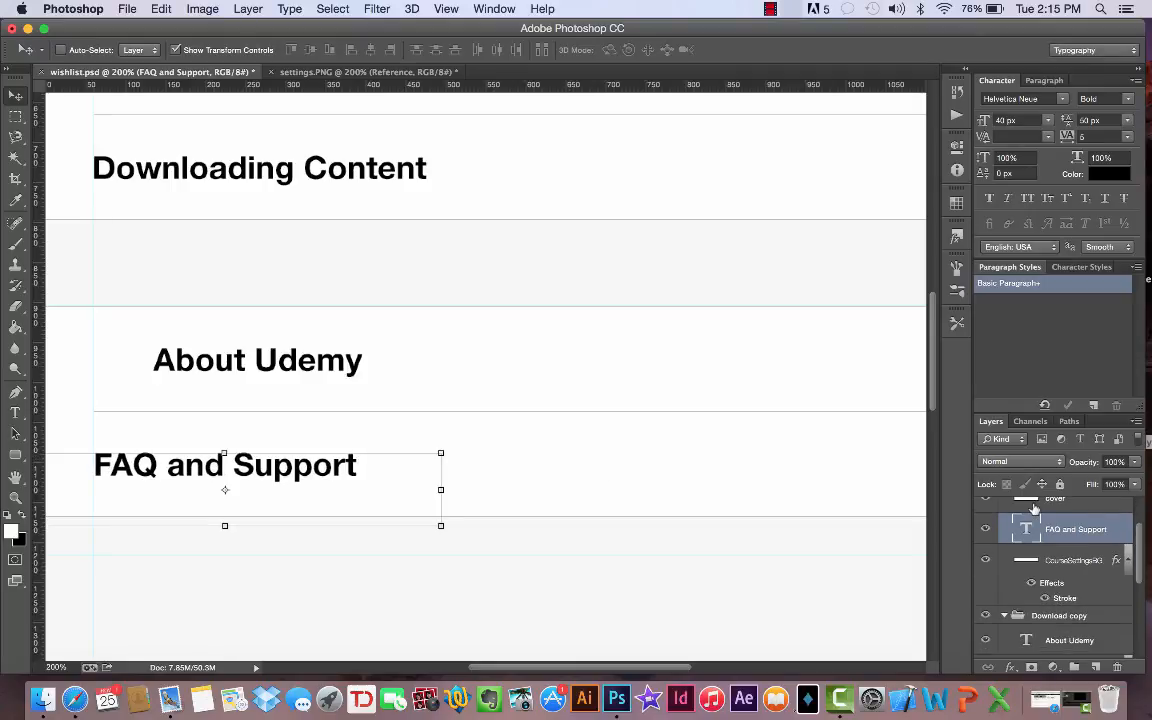
scroll(1034, 510, down, 2)
click(1067, 610)
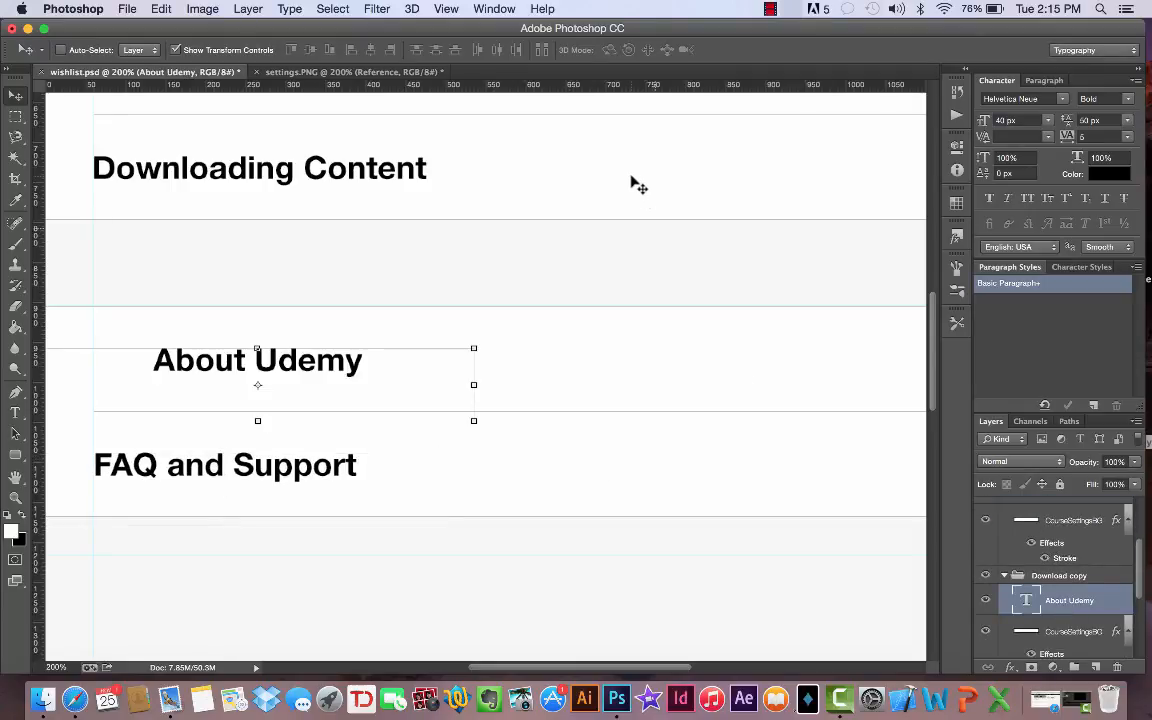
drag(586, 354, 555, 352)
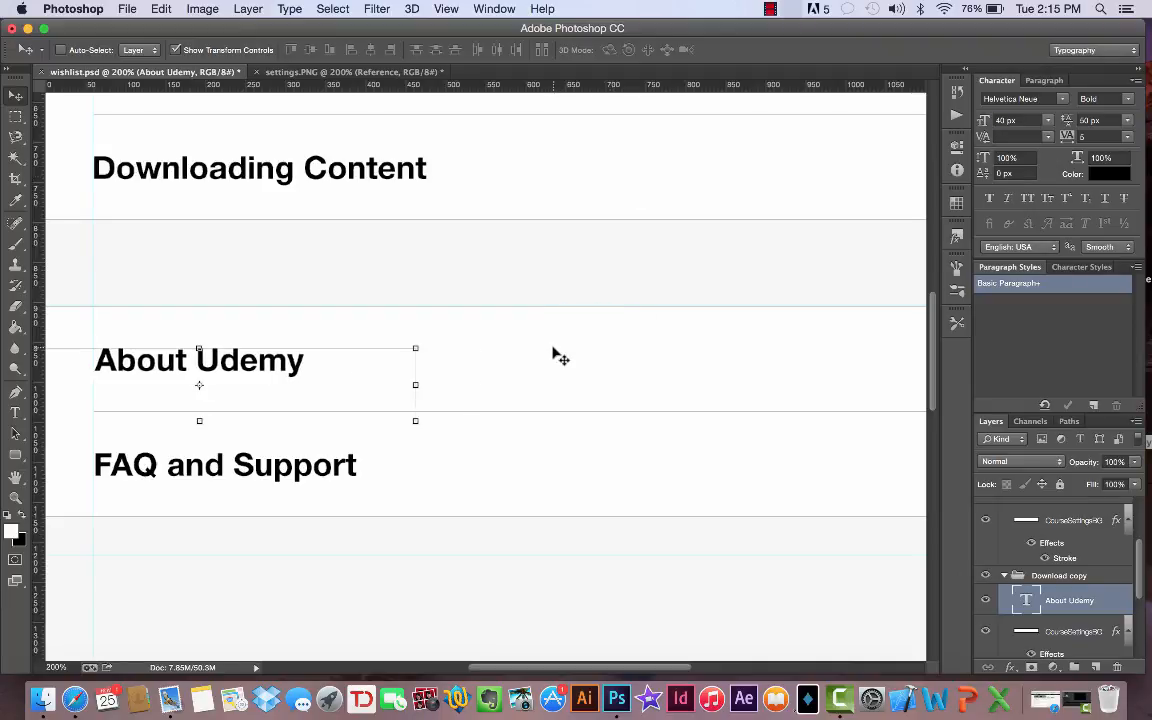
- Compare the full Settings layout in wishlist.psd with settings.PNG, examining the area below the FAQ and Support row
scroll(560, 357, up, 3)
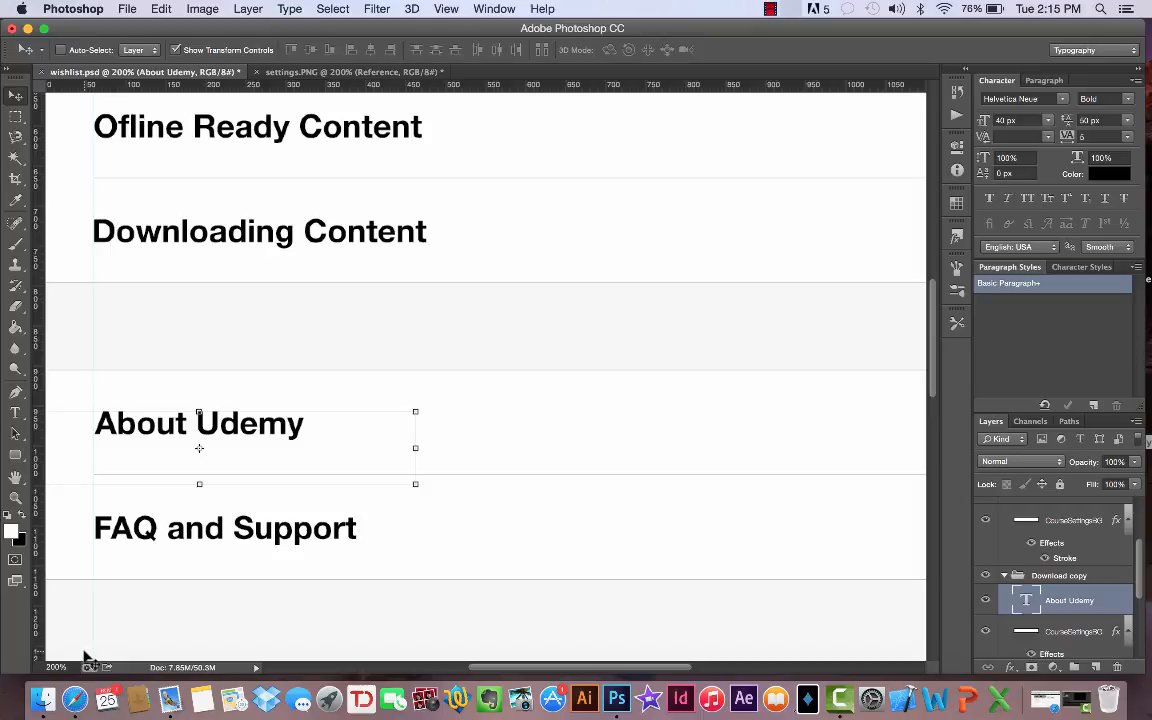
key(super+minus)
key(super+minus)
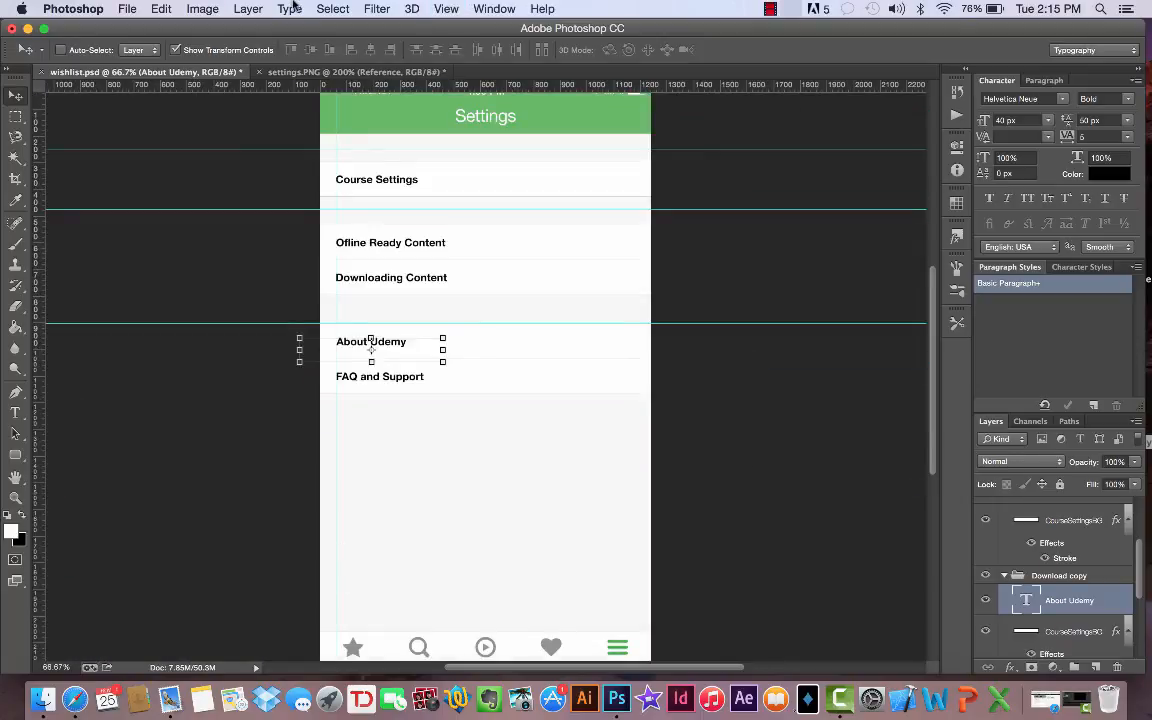
click(266, 72)
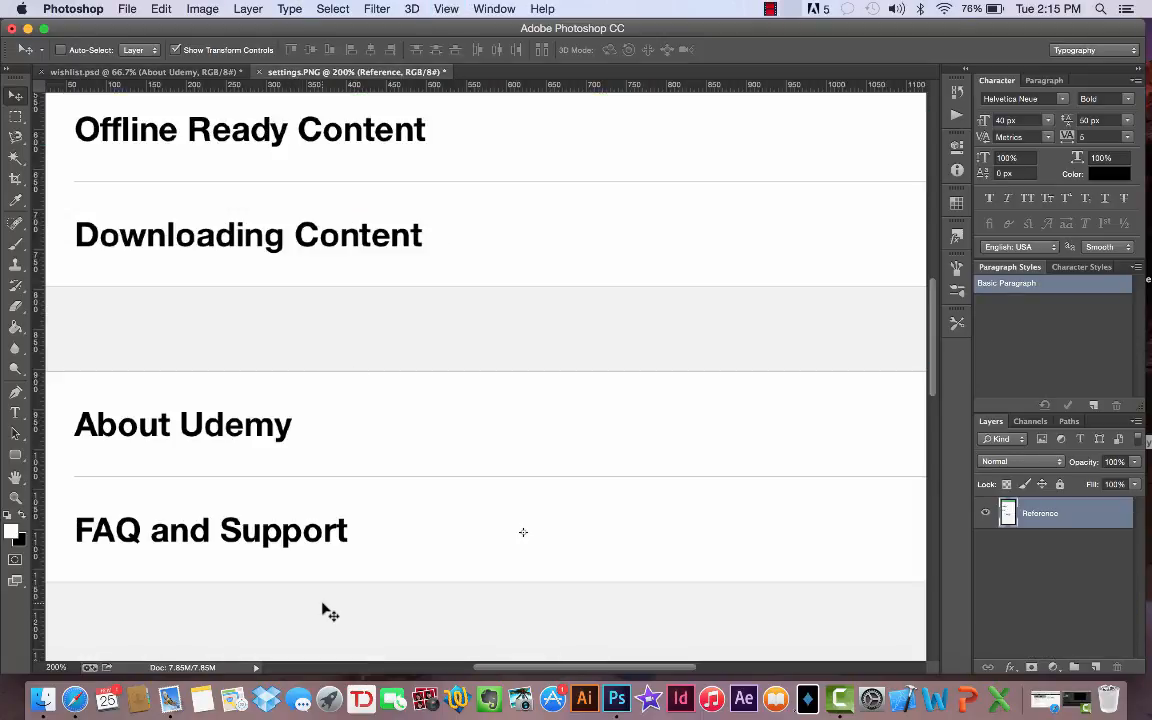
key(super+minus)
key(super+minus)
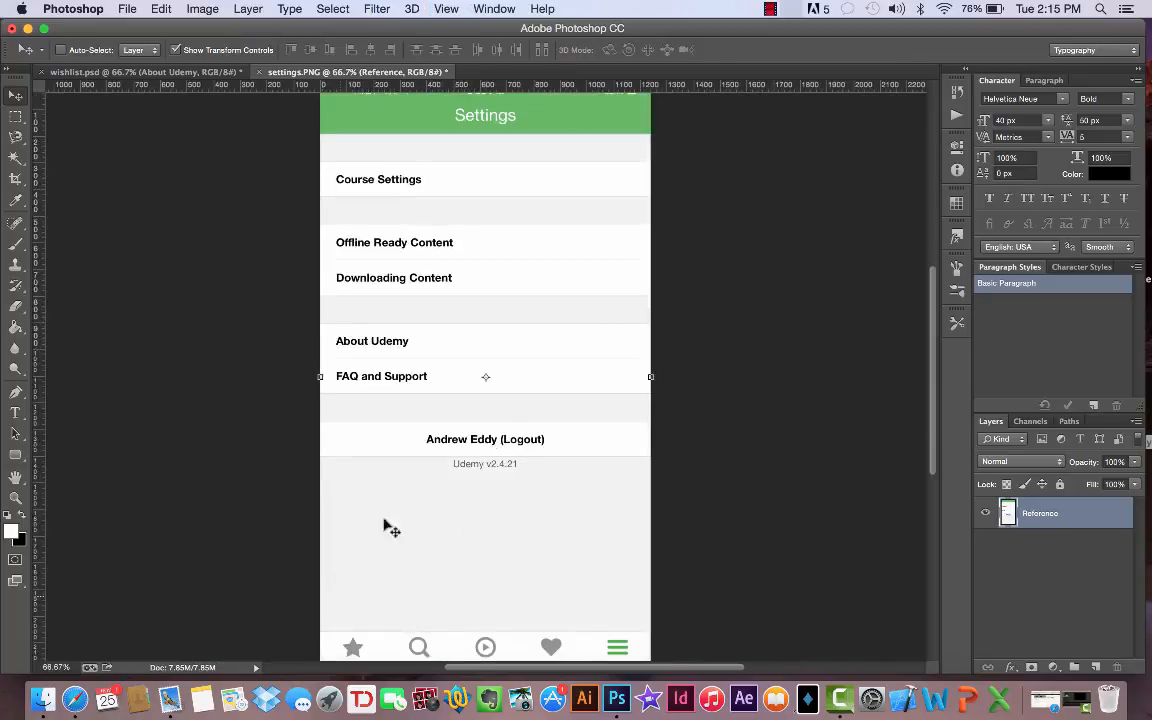